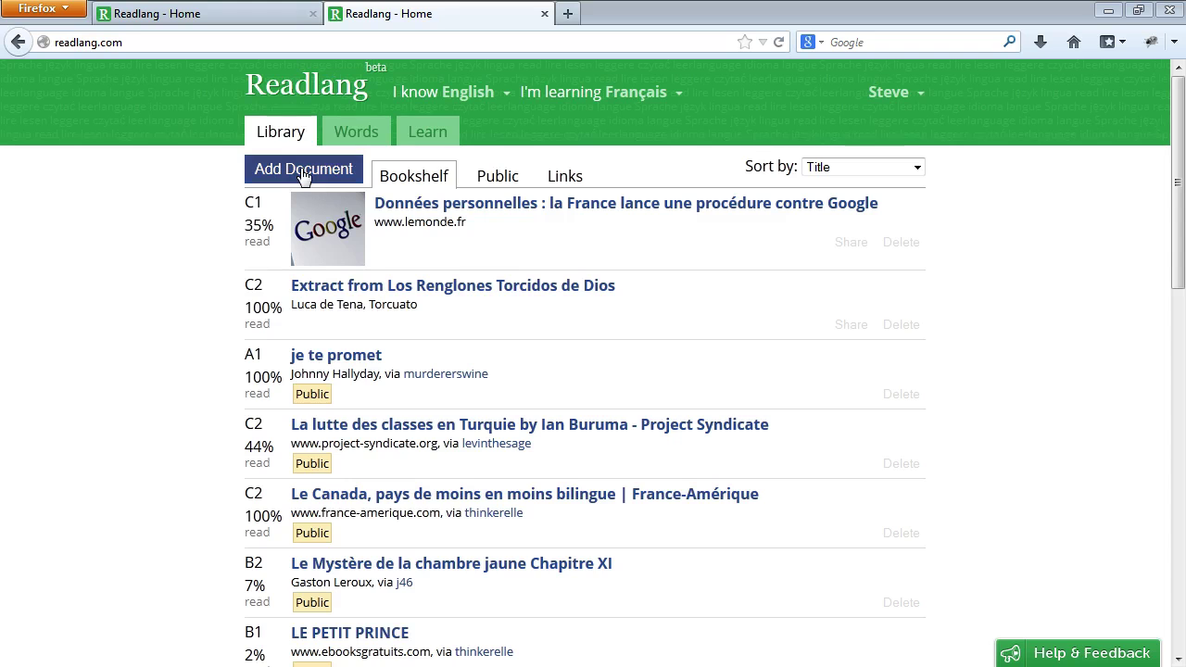
Step: Save the Readlang Web Reader bookmarklet to Firefox's Bookmarks Toolbar, then open a new tab
click(302, 171)
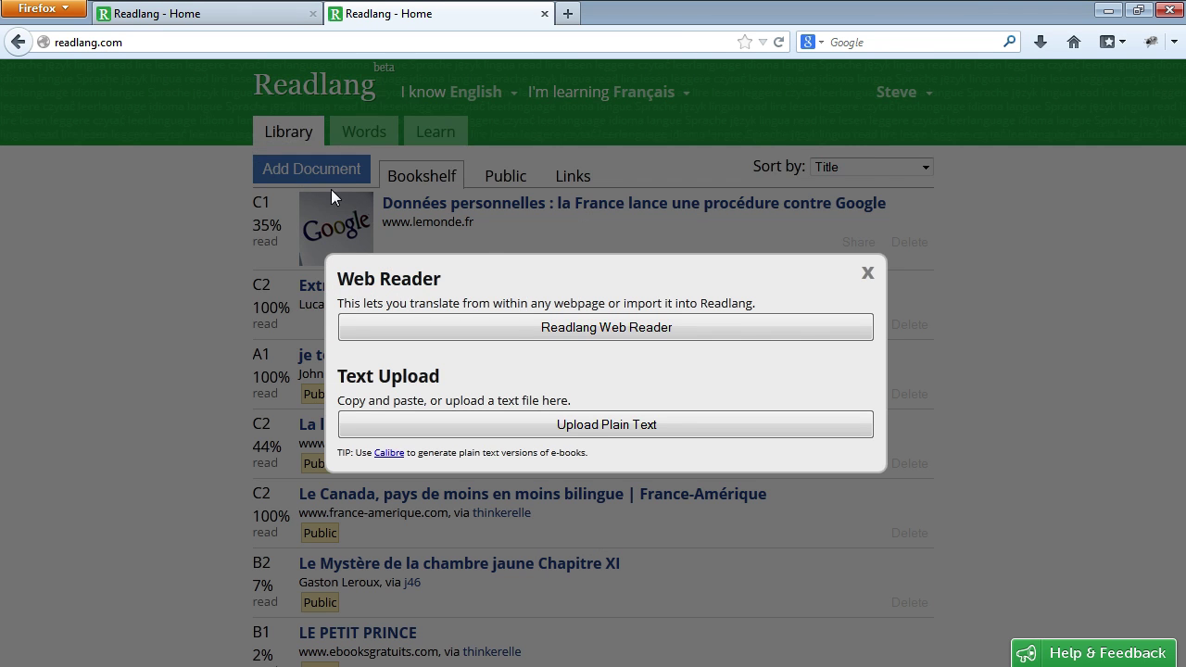
click(639, 333)
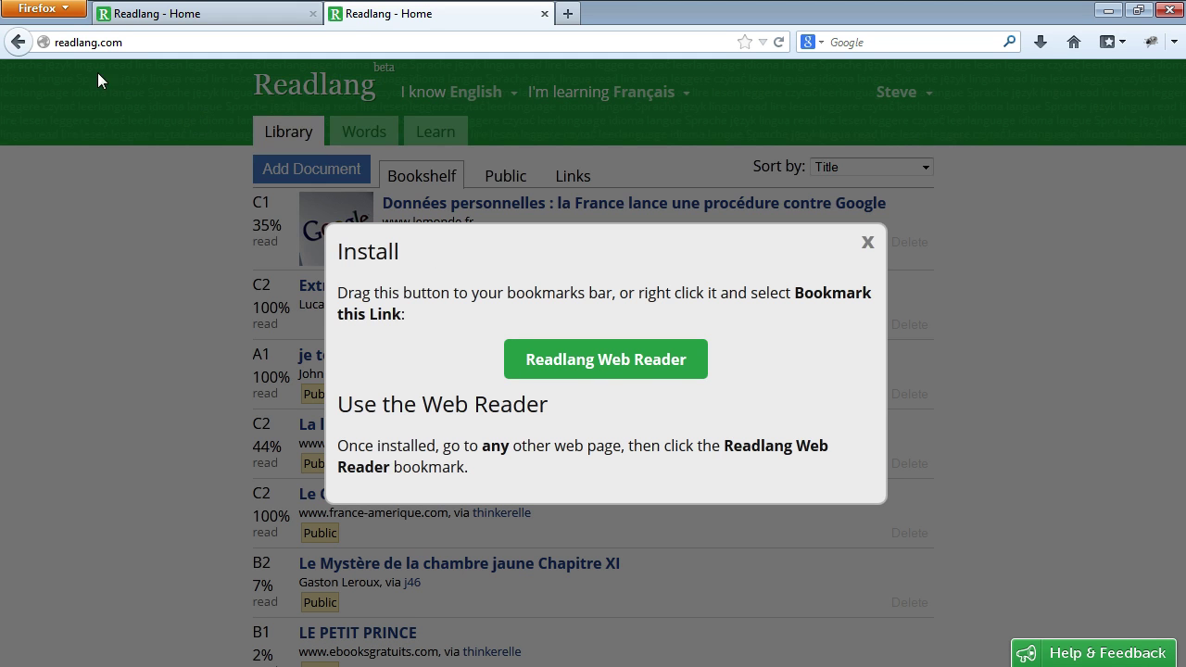
click(70, 12)
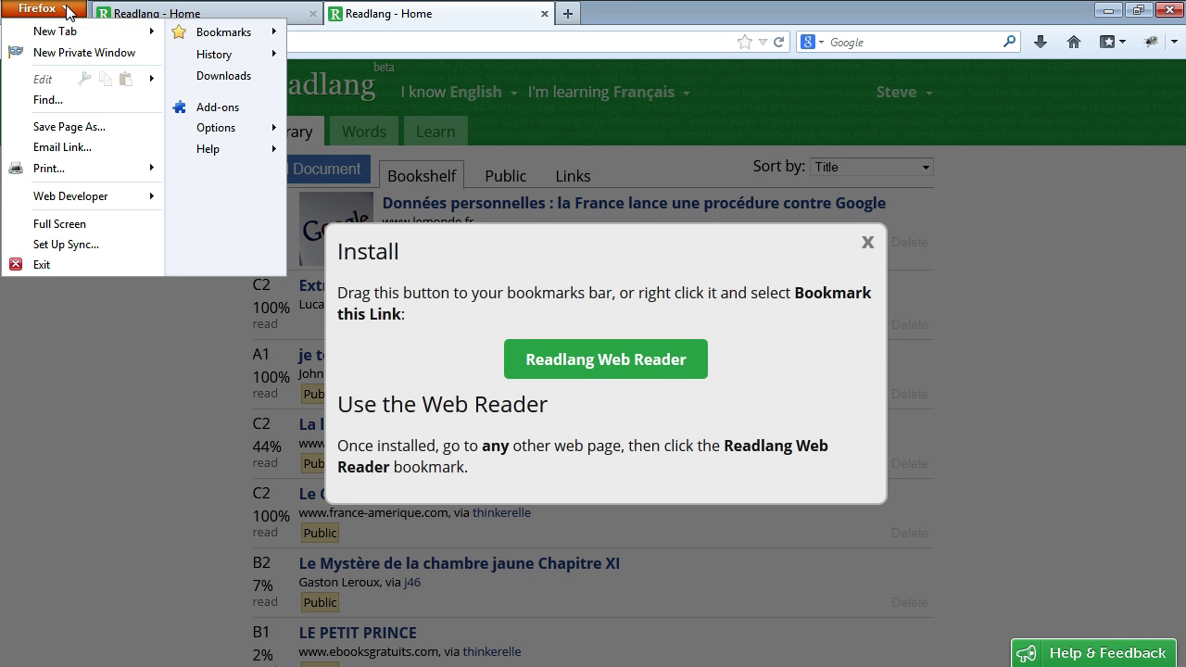
mouse_move(231, 132)
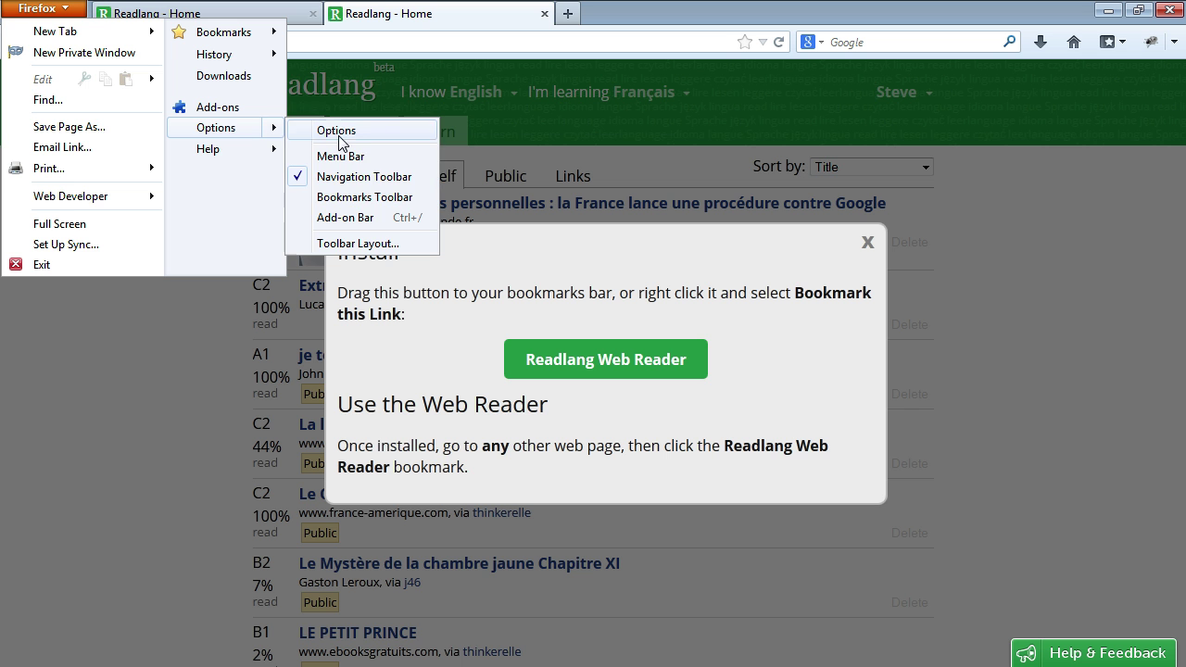
click(356, 198)
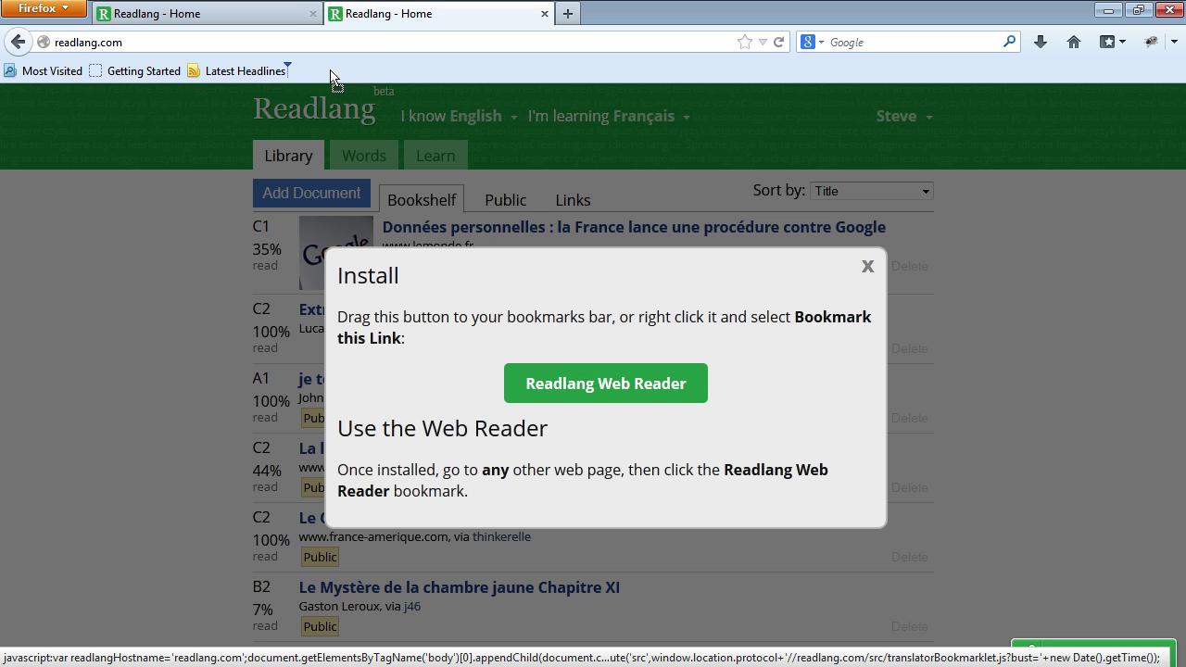
drag(334, 80, 334, 76)
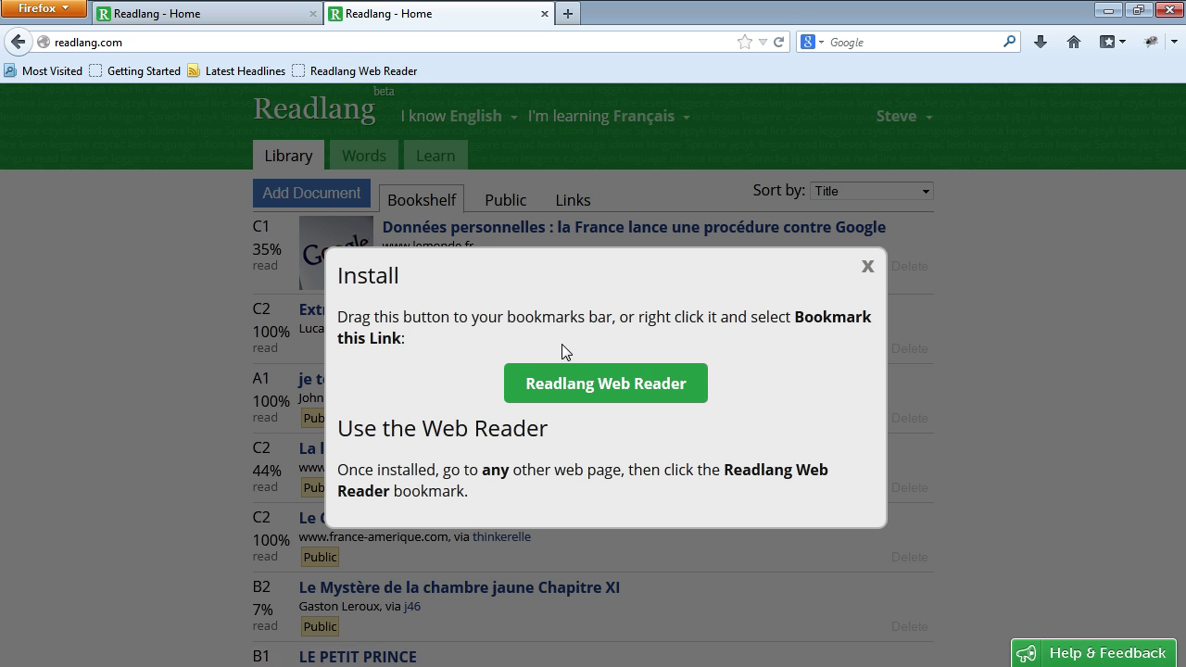
click(568, 14)
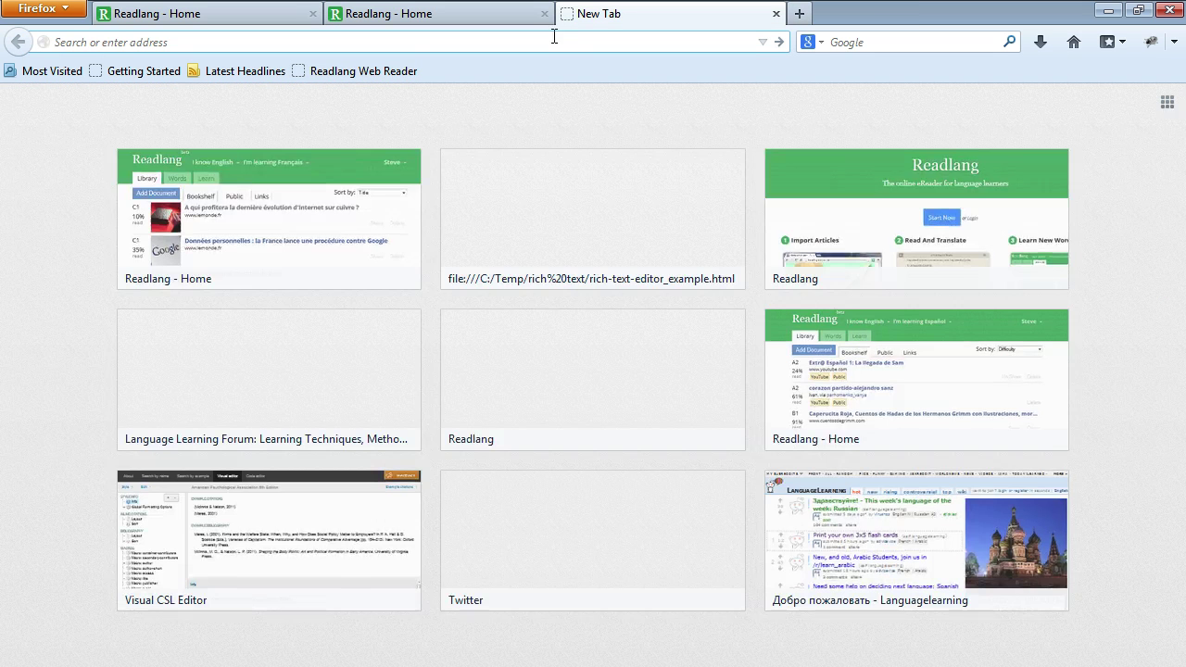
Step: Load lemonde.fr and open the 'Contrôle au faciès' headline article
text(elmun)
key(BackSpace)
key(BackSpace)
key(BackSpace)
key(BackSpace)
key(BackSpace)
text(lem)
key(Return)
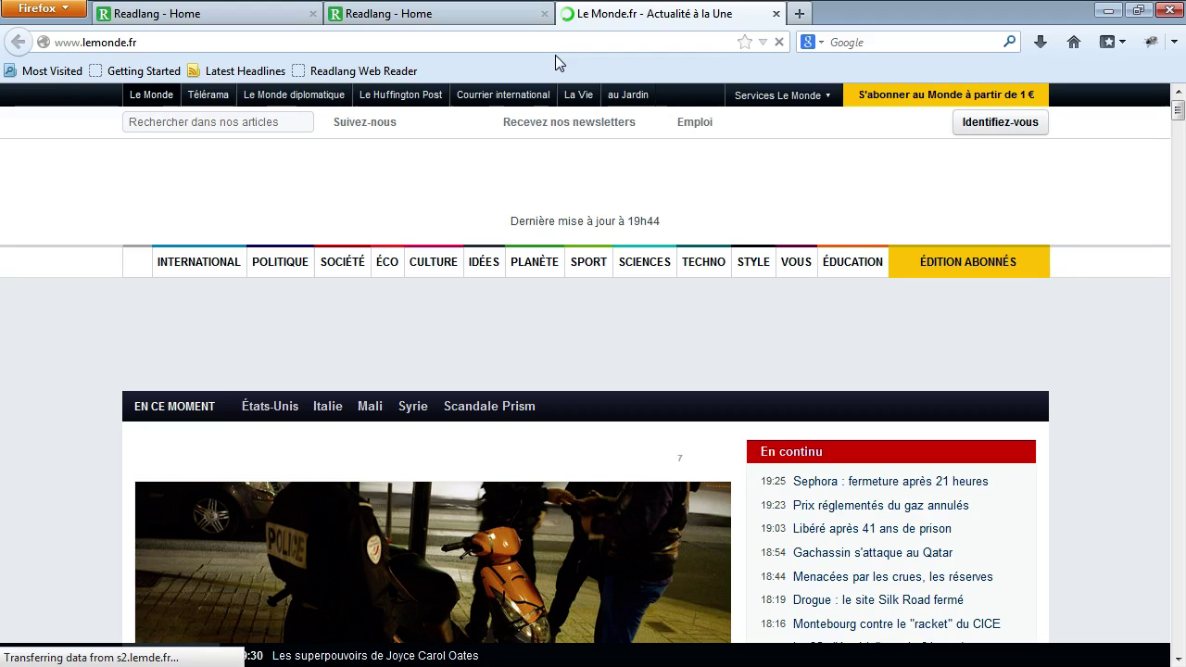
scroll(625, 270, down, 5)
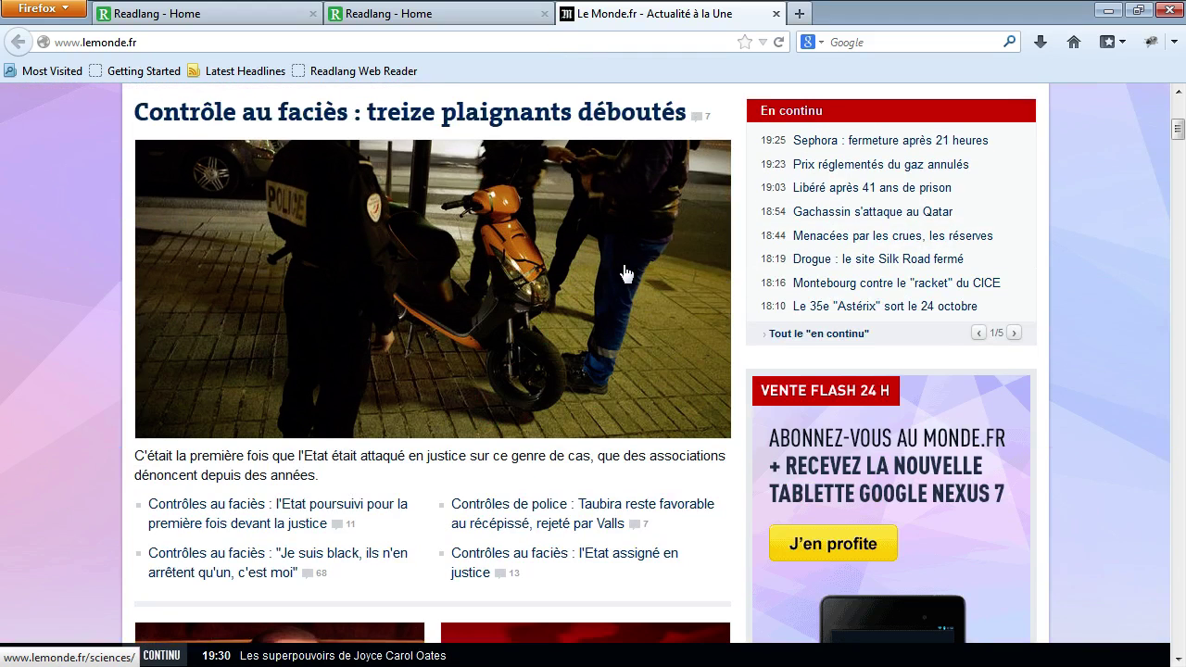
click(507, 113)
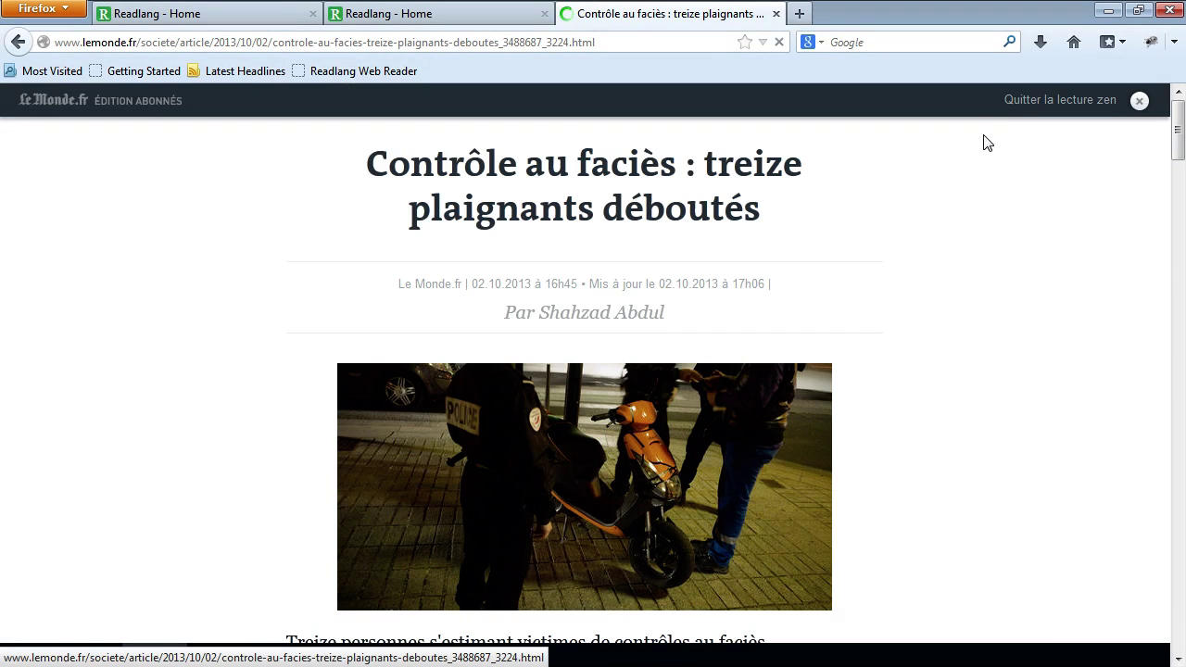
Step: Leave zen reading mode, decline the subscription offer, and scroll through the article
click(1140, 101)
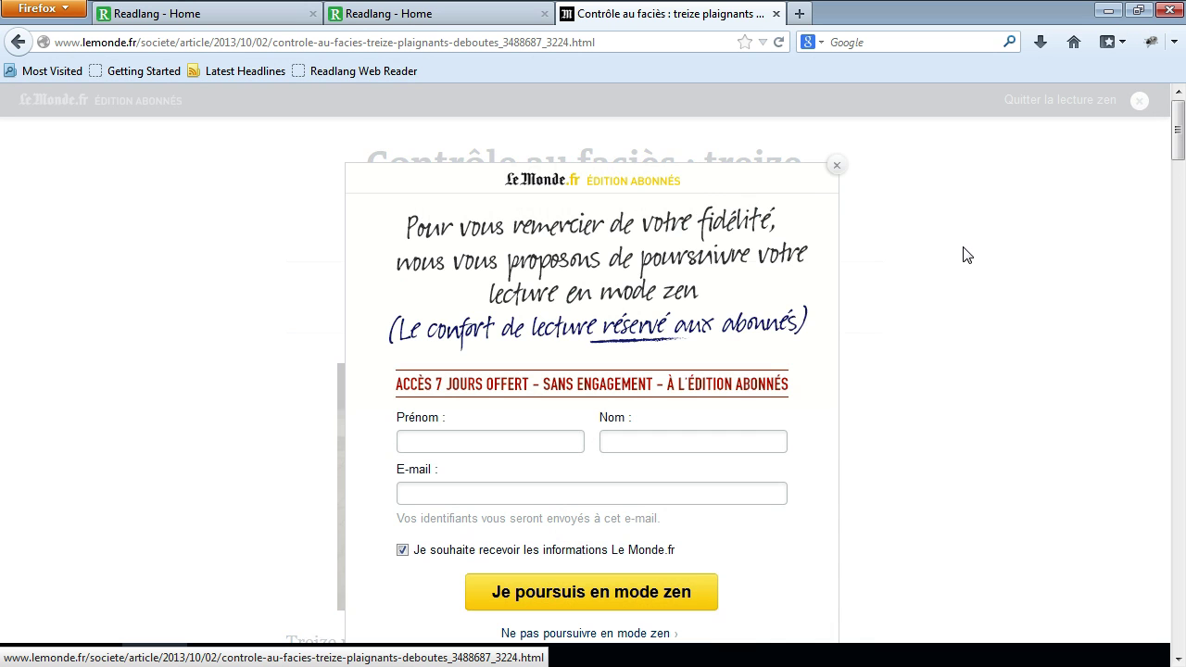
scroll(767, 347, down, 10)
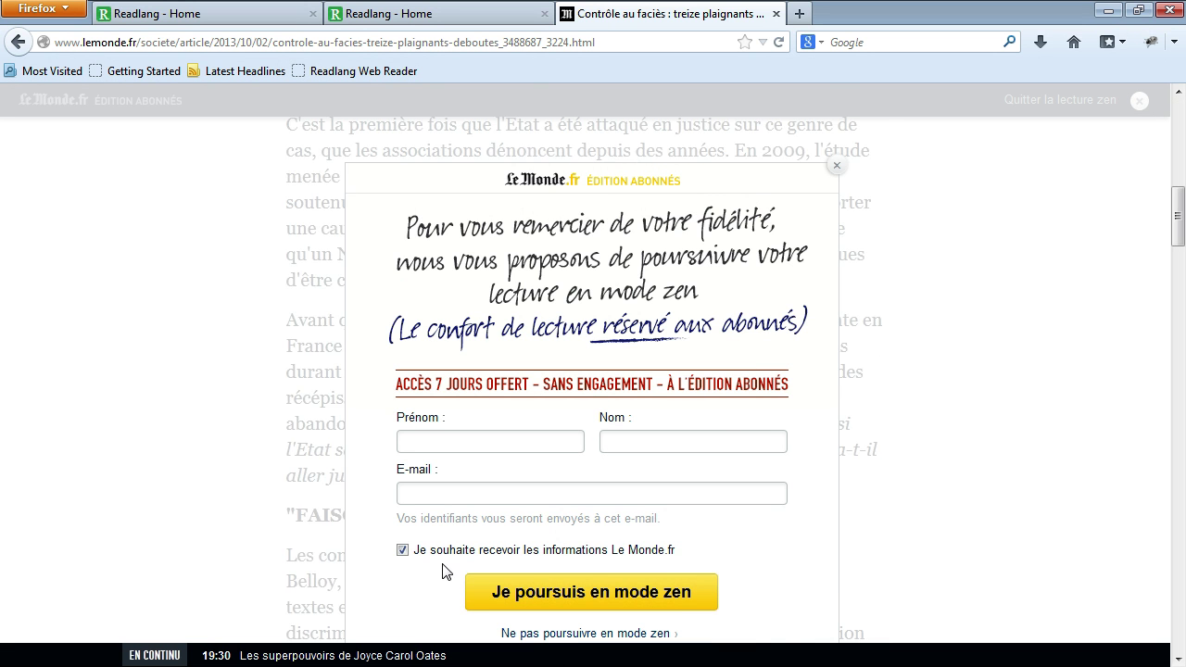
scroll(596, 473, down, 6)
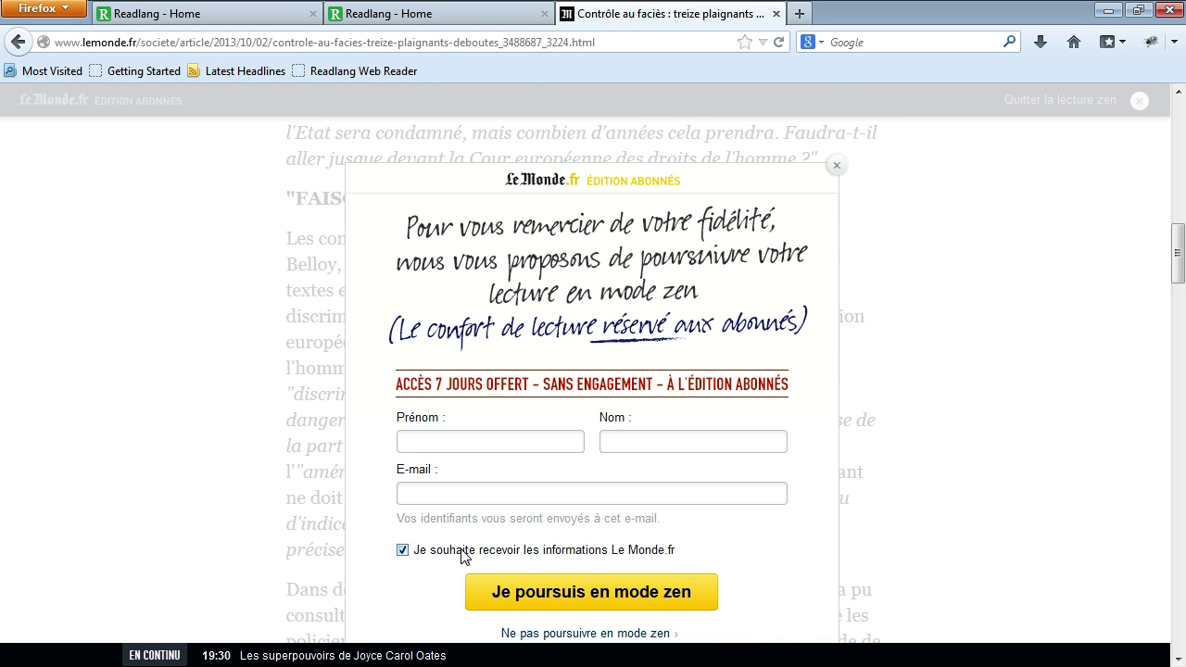
click(837, 165)
scroll(561, 286, down, 5)
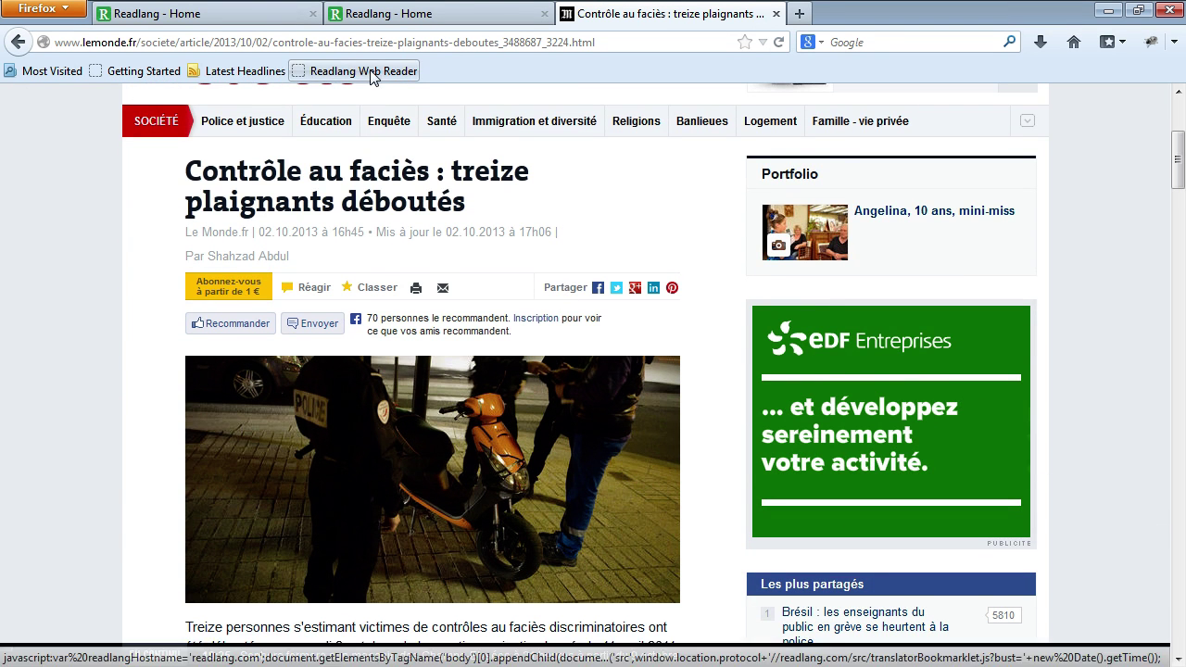
scroll(392, 158, down, 5)
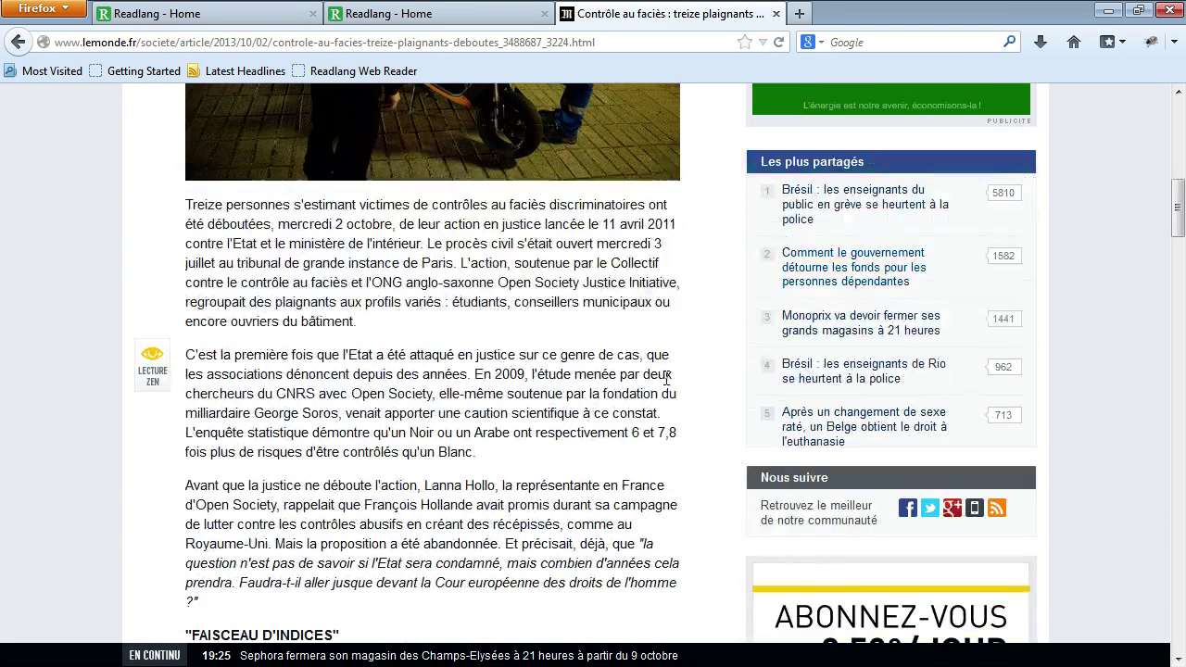
scroll(393, 159, up, 6)
scroll(572, 344, down, 1)
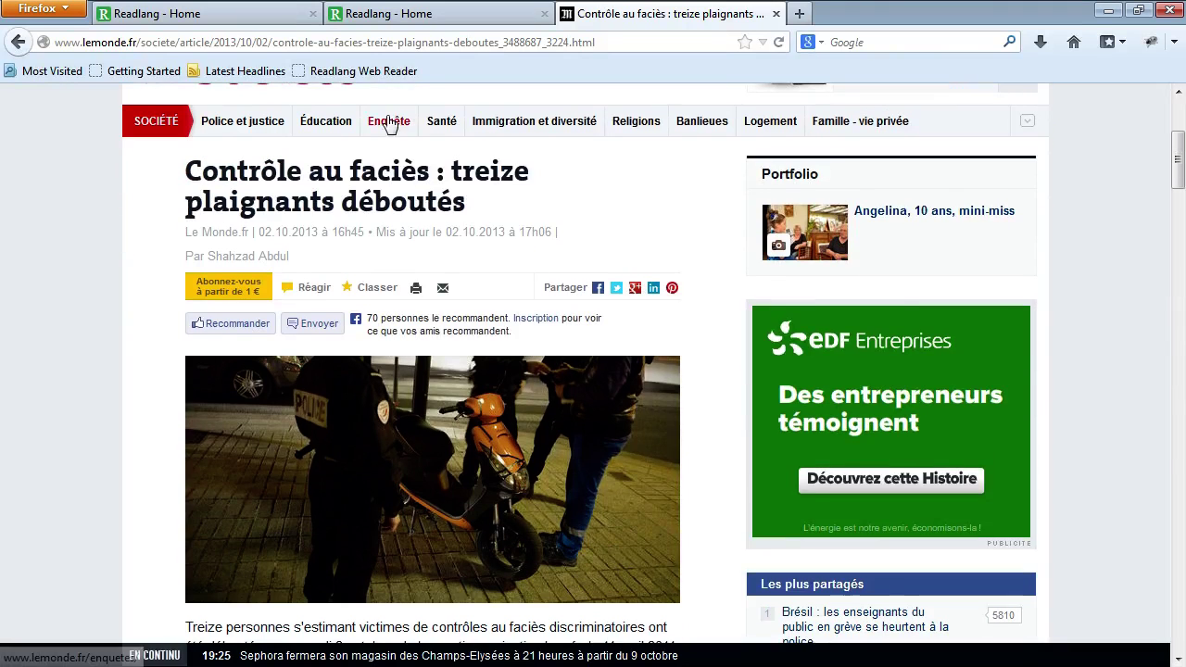
Step: Launch the Web Reader and translate 'regroupait' and the phrase 'plaignants aux profils variés'
click(367, 74)
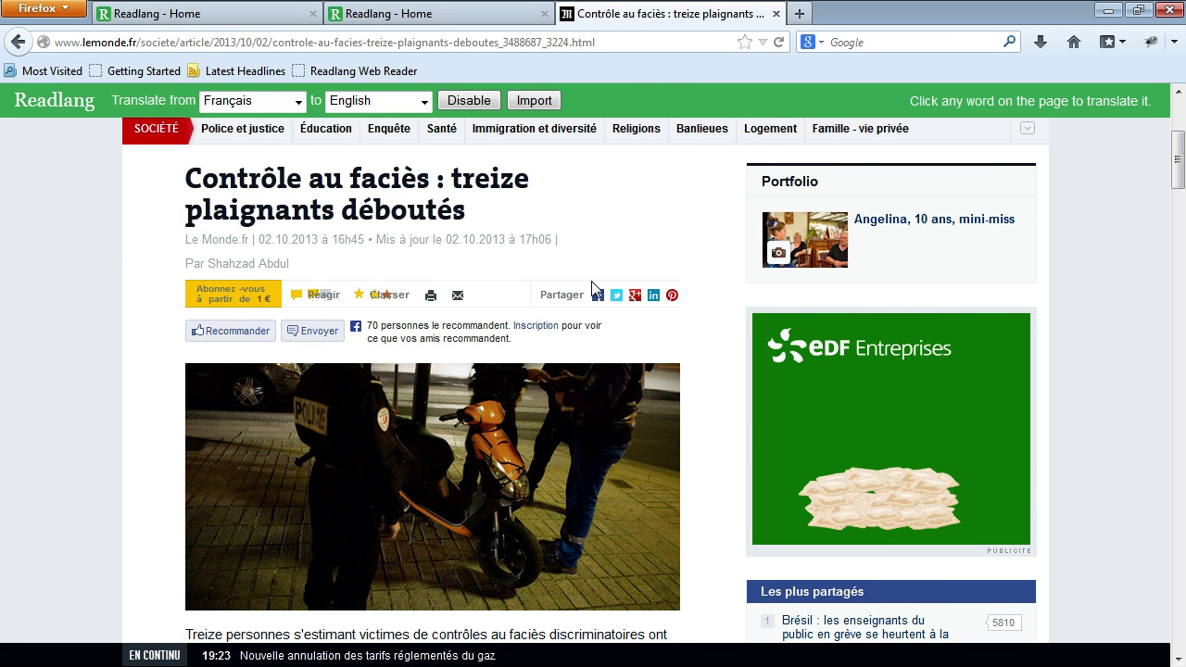
scroll(560, 283, down, 10)
click(222, 205)
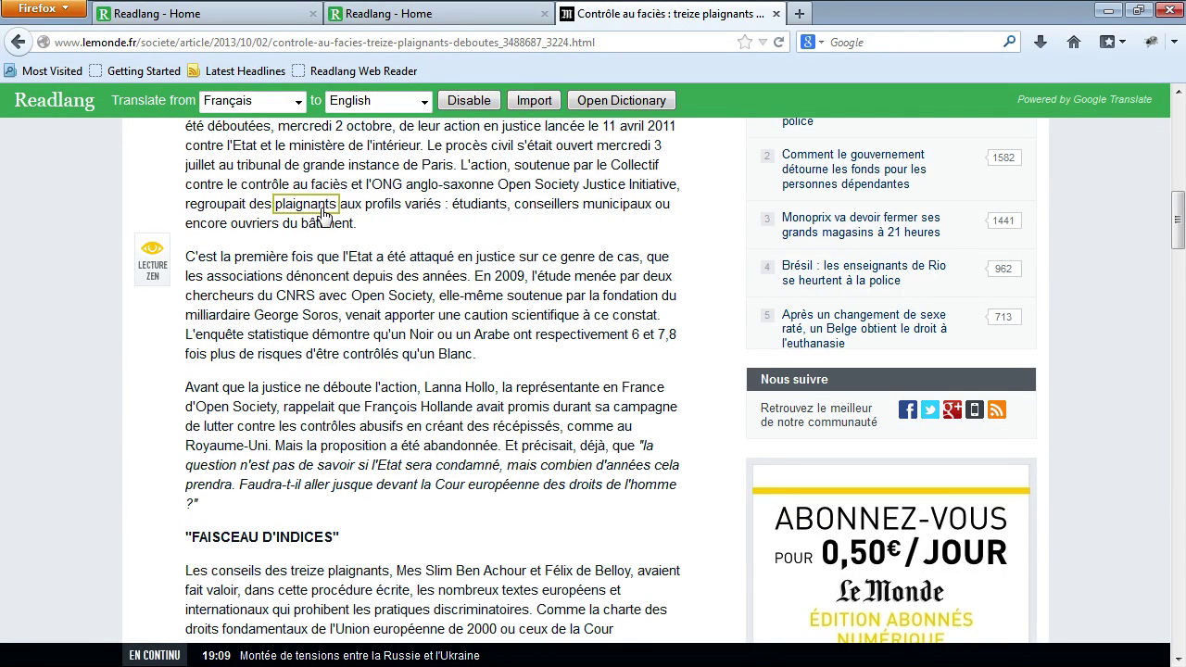
drag(364, 215, 422, 215)
Step: Look up the phrase in WordReference and arrange the article window beside the dictionary
click(627, 103)
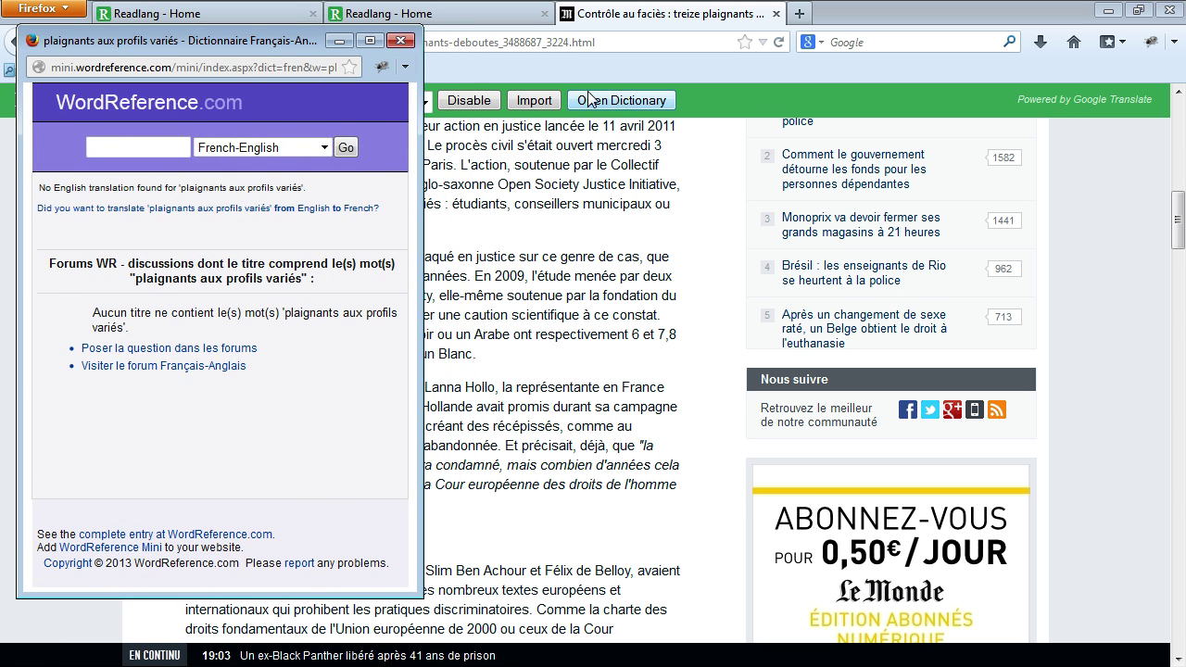
drag(225, 46, 214, 2)
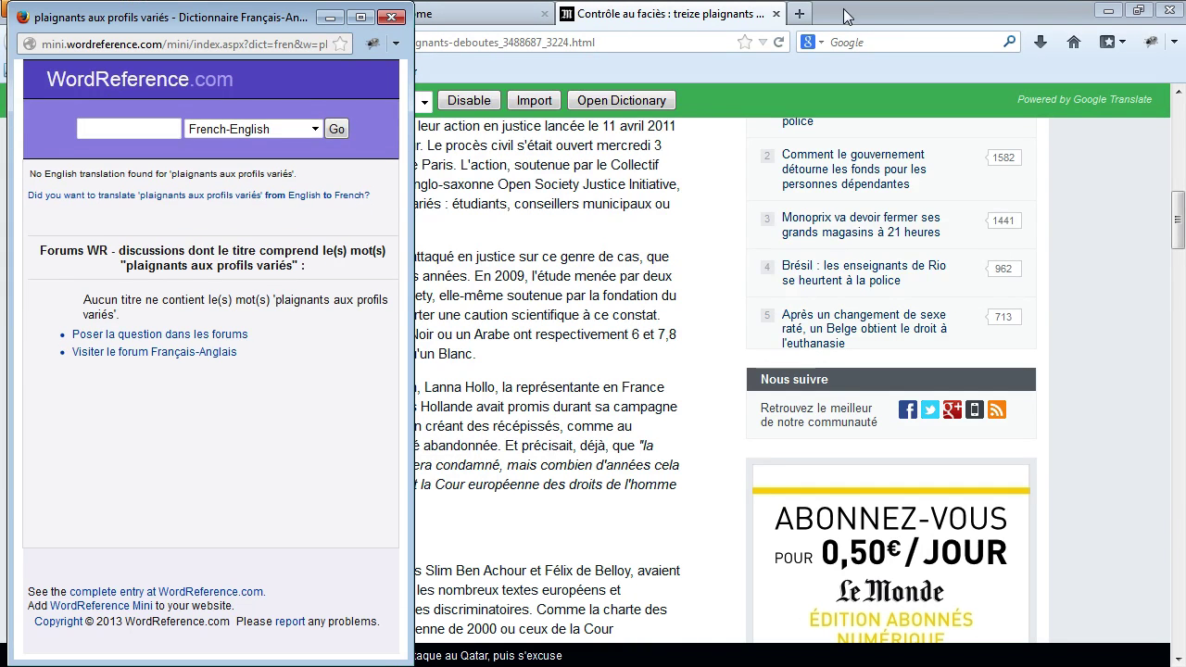
click(895, 13)
click(1145, 14)
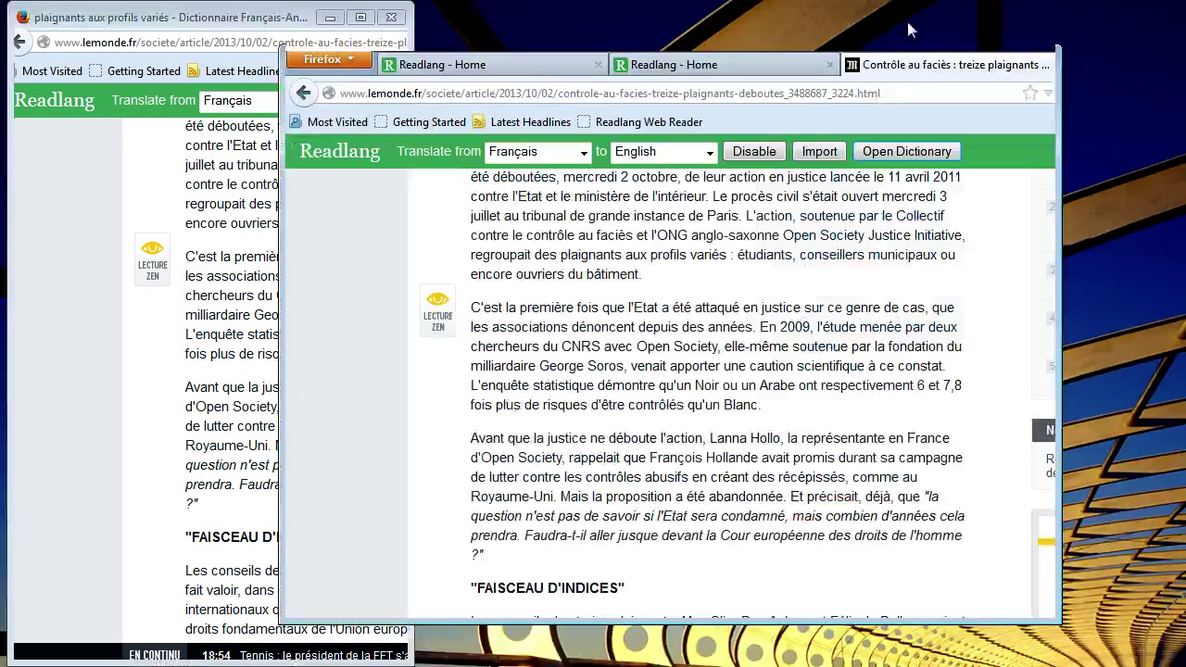
drag(939, 51, 1025, 20)
drag(777, 577, 778, 662)
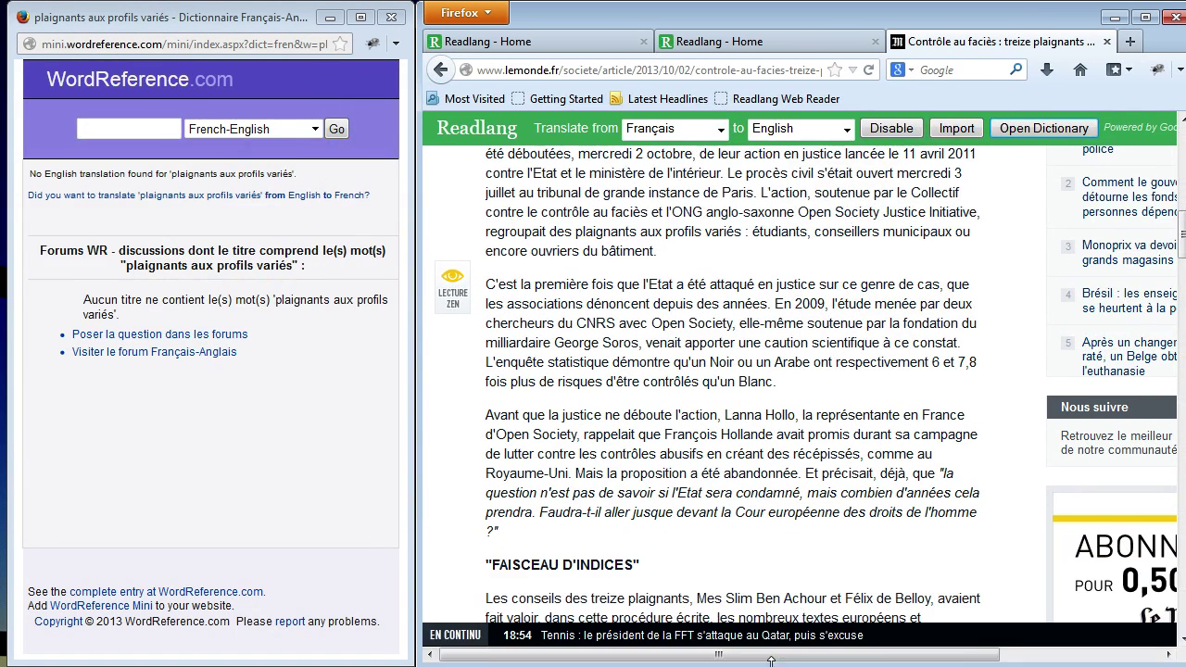
Step: Translate 'apporter' and 'respectivement', then revert both to the original French
click(710, 349)
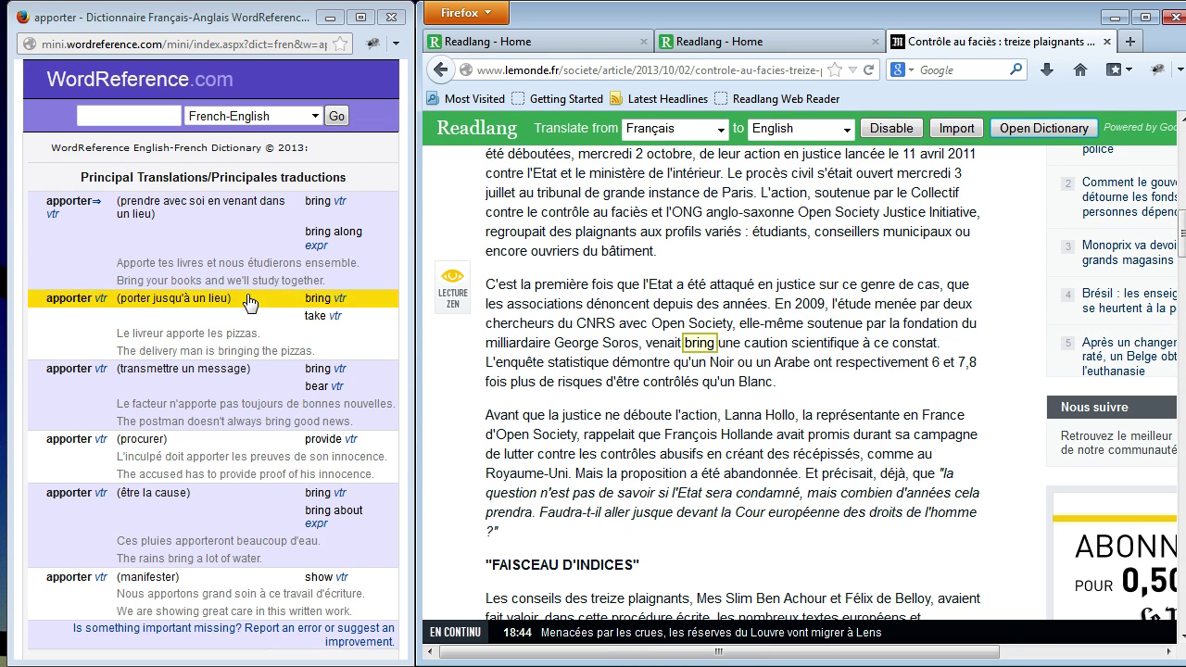
click(874, 366)
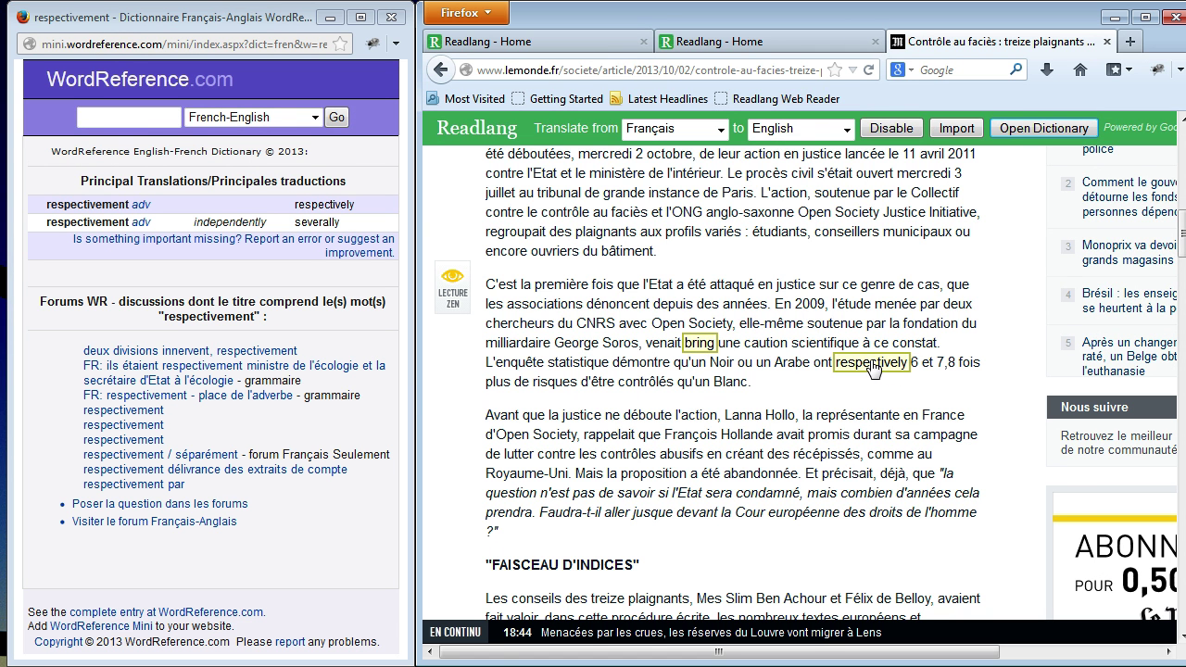
click(697, 345)
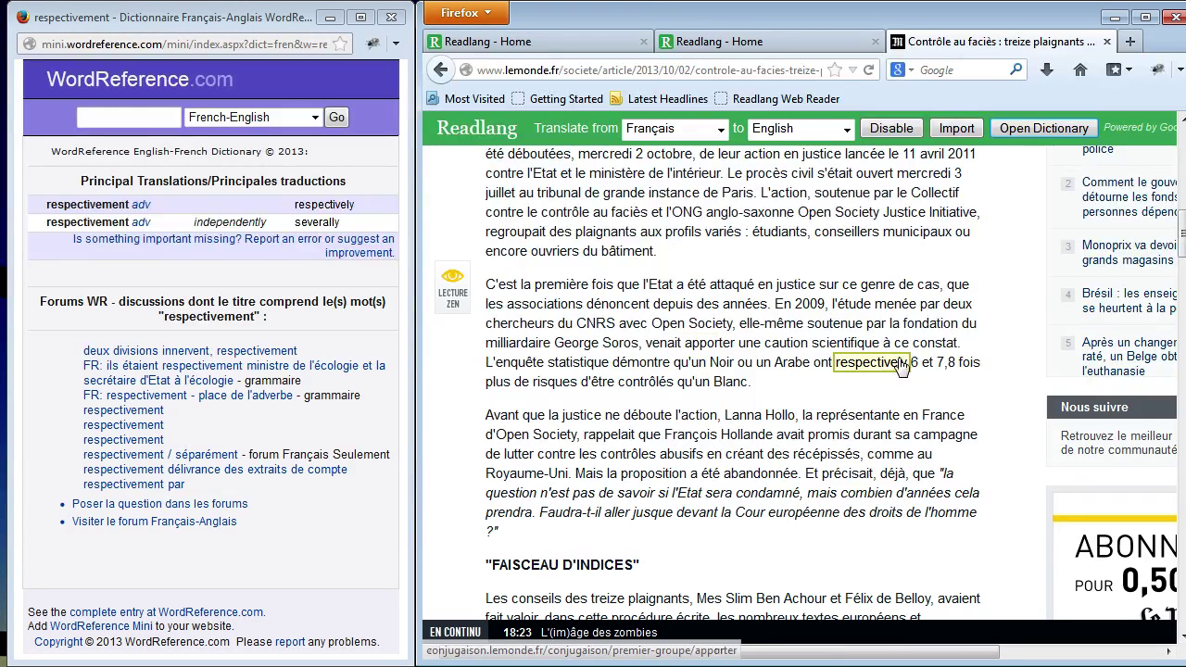
click(871, 366)
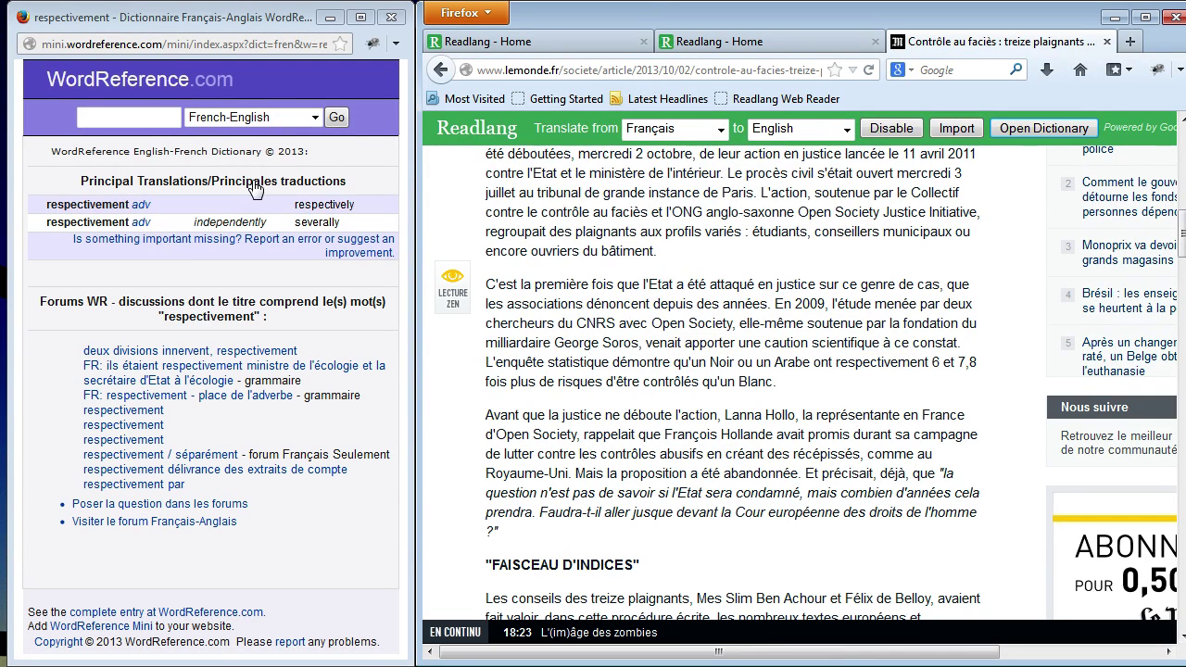
Step: Look up 'proposition' and 'condamné', restore 'condamné', and reload the article with F5
scroll(831, 394, down, 2)
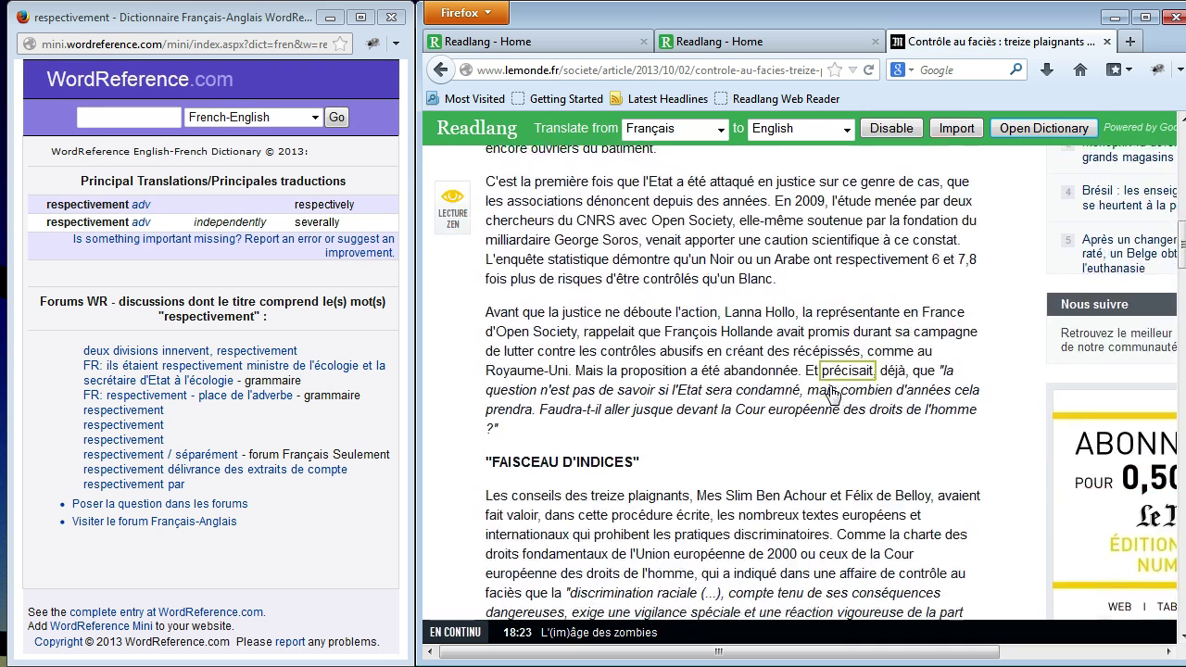
click(655, 371)
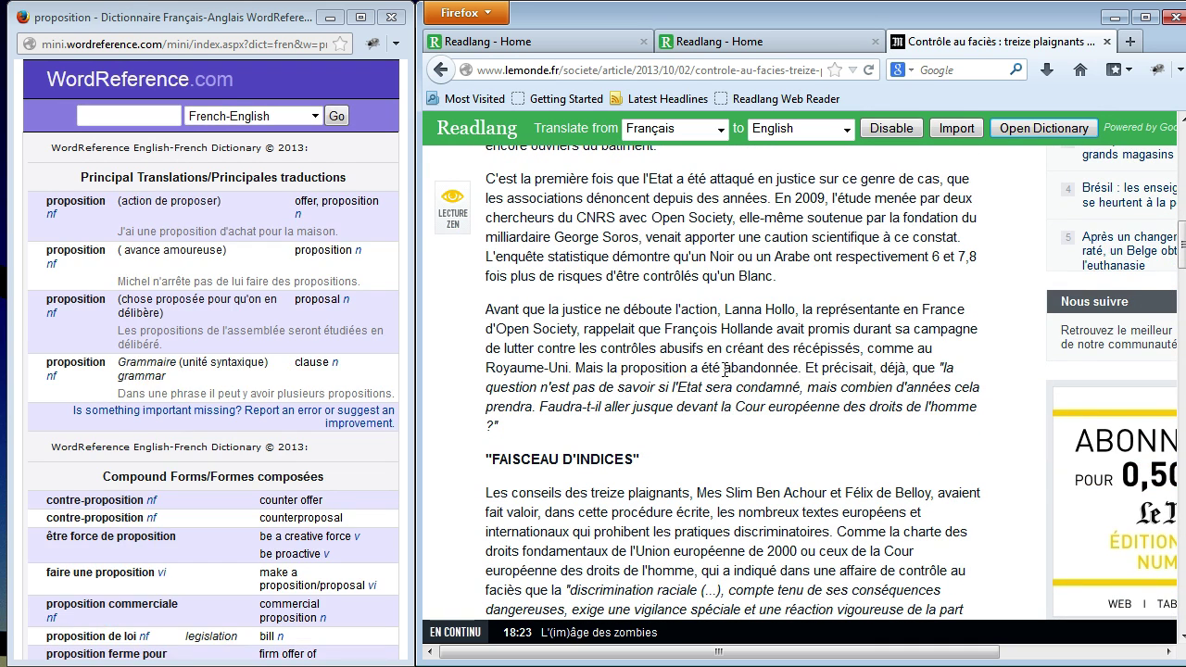
click(769, 388)
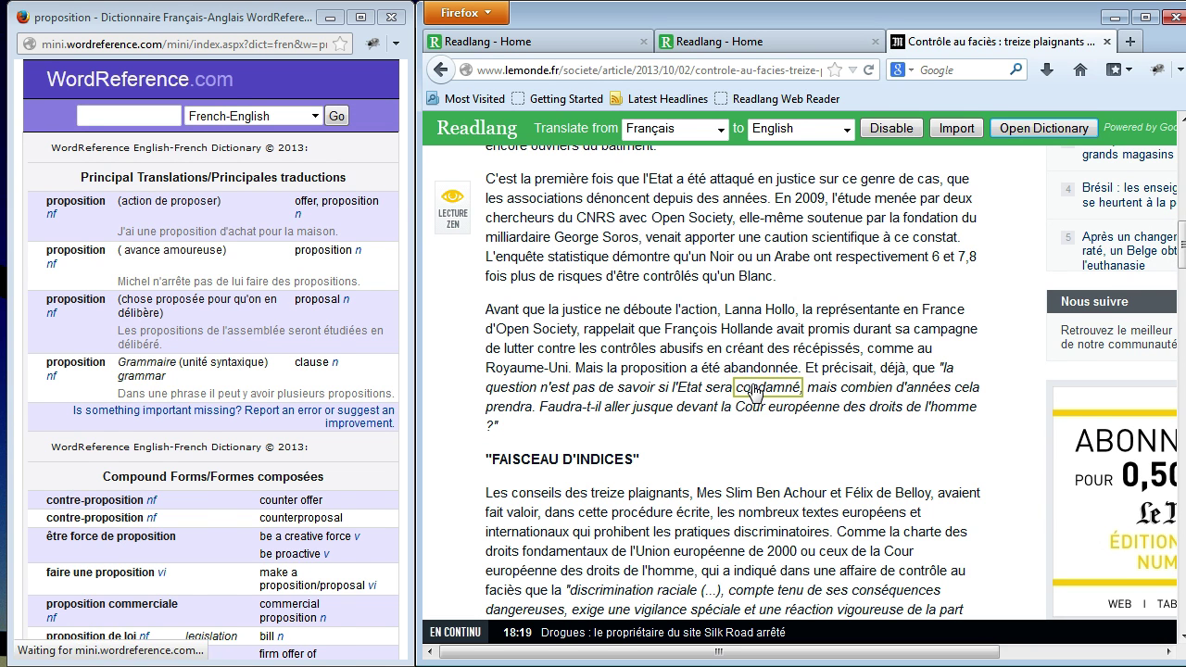
click(771, 387)
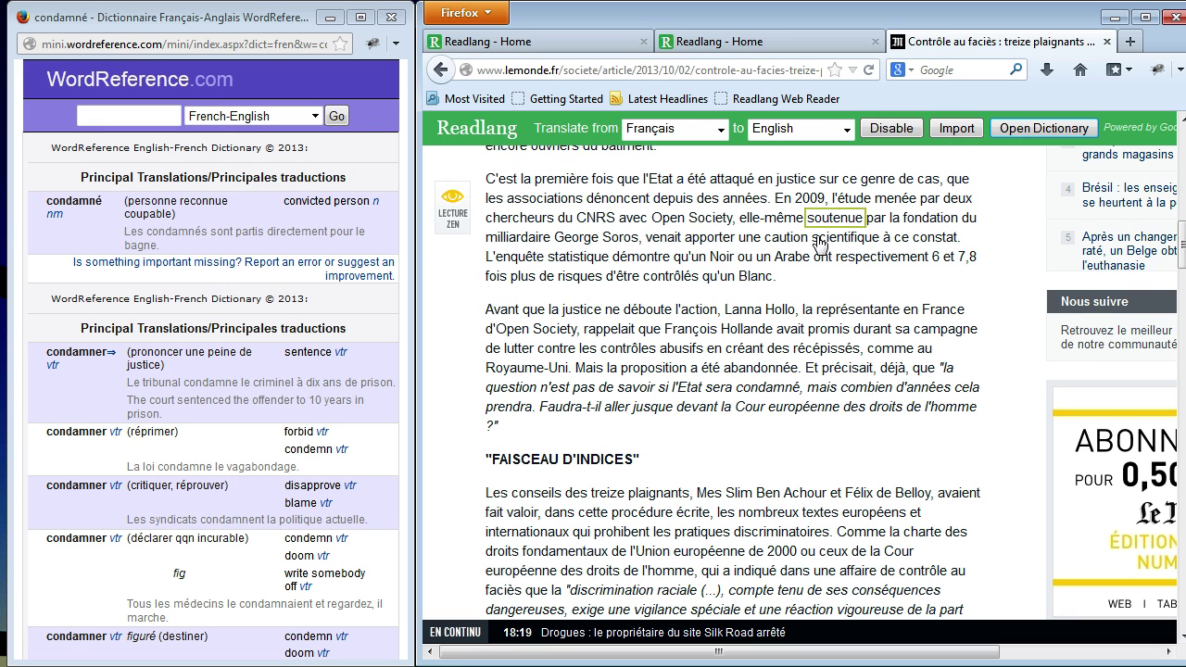
key(F5)
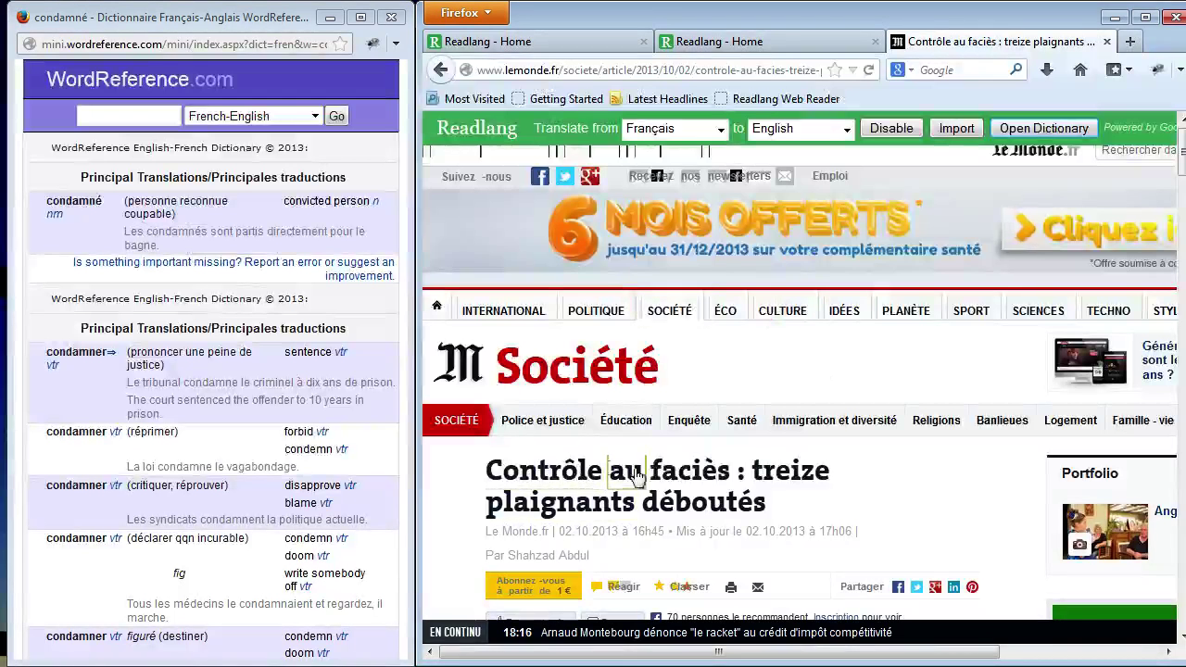
Step: Visit the Santé section, dismiss its video ad, then return to the Contrôle au faciès article
click(748, 428)
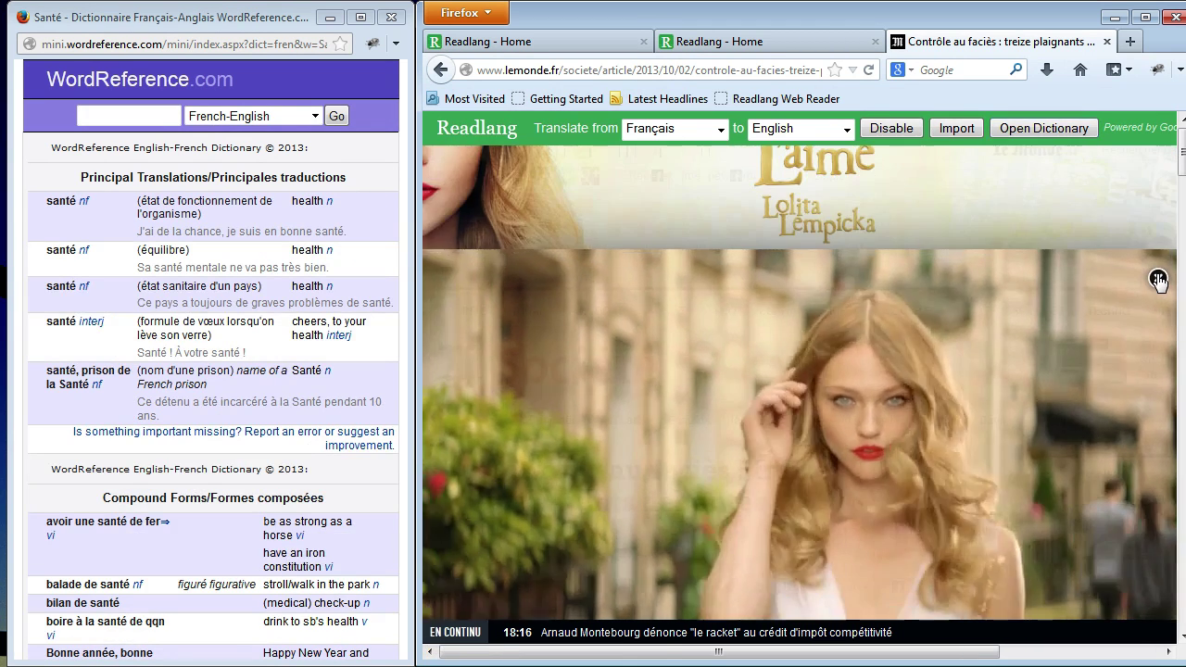
click(1158, 279)
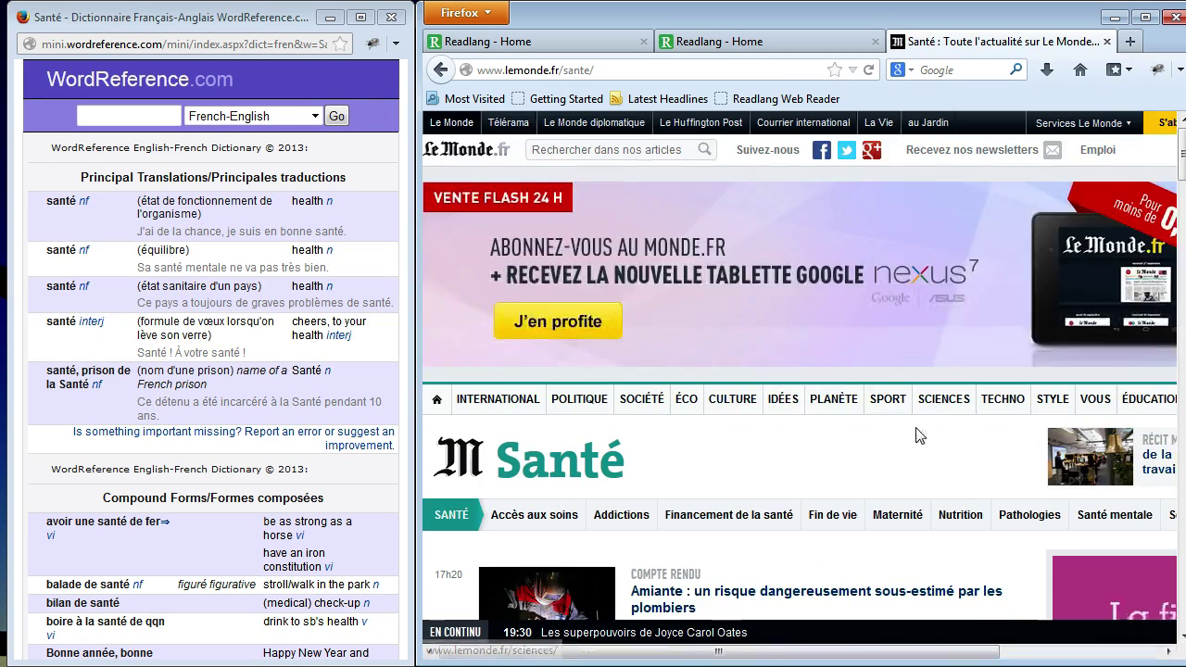
scroll(877, 432, down, 4)
scroll(834, 464, down, 10)
scroll(783, 495, up, 10)
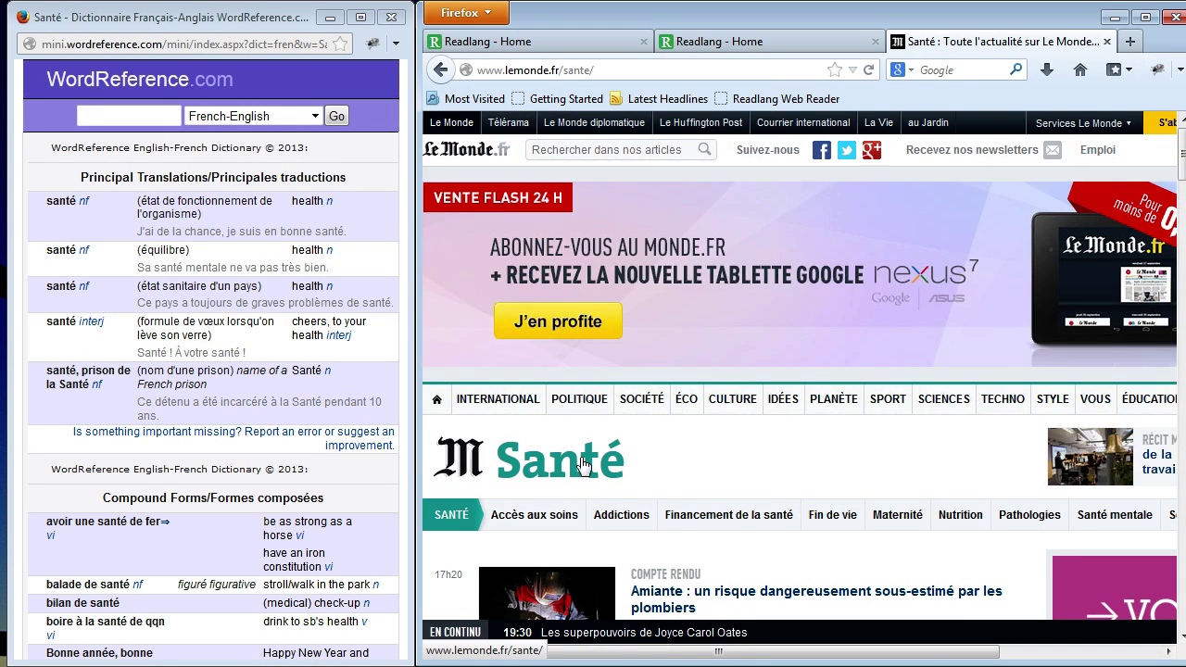
click(441, 70)
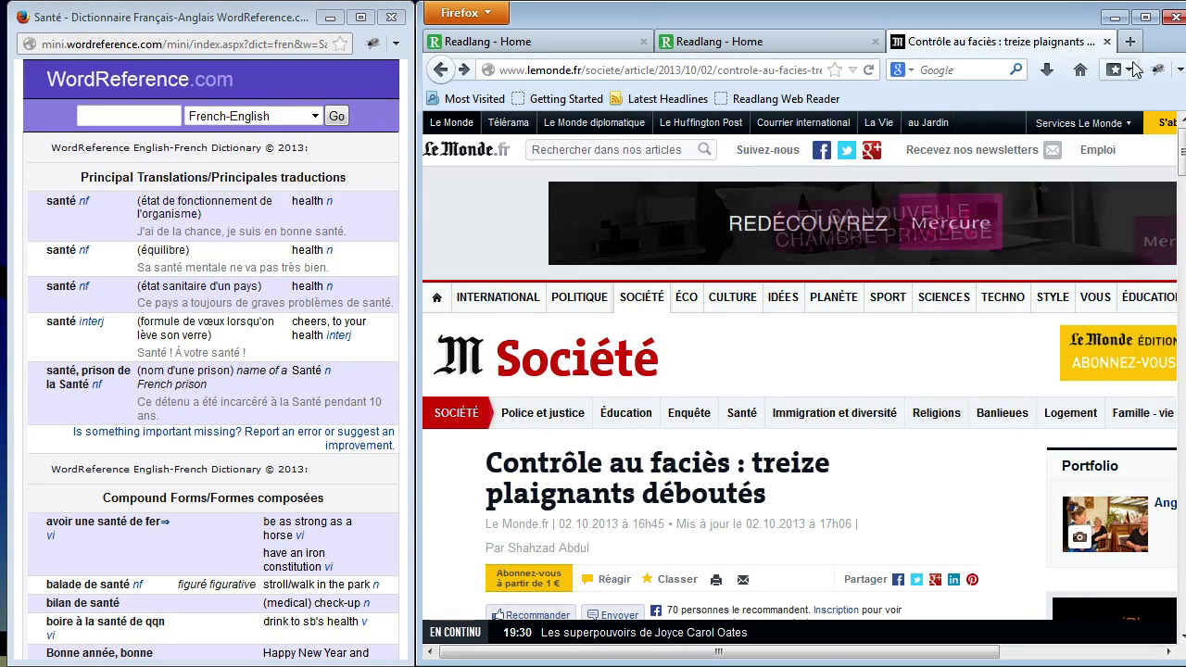
Step: Relaunch the Readlang Web Reader on the article and try opening the Culture section
click(792, 100)
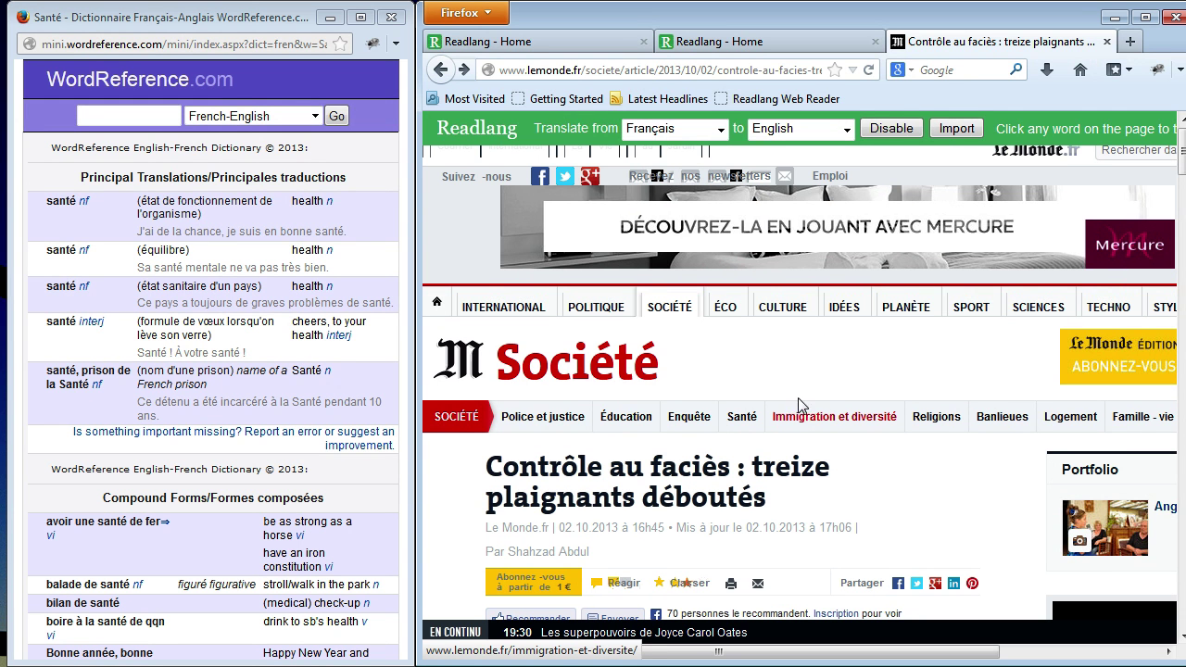
click(783, 315)
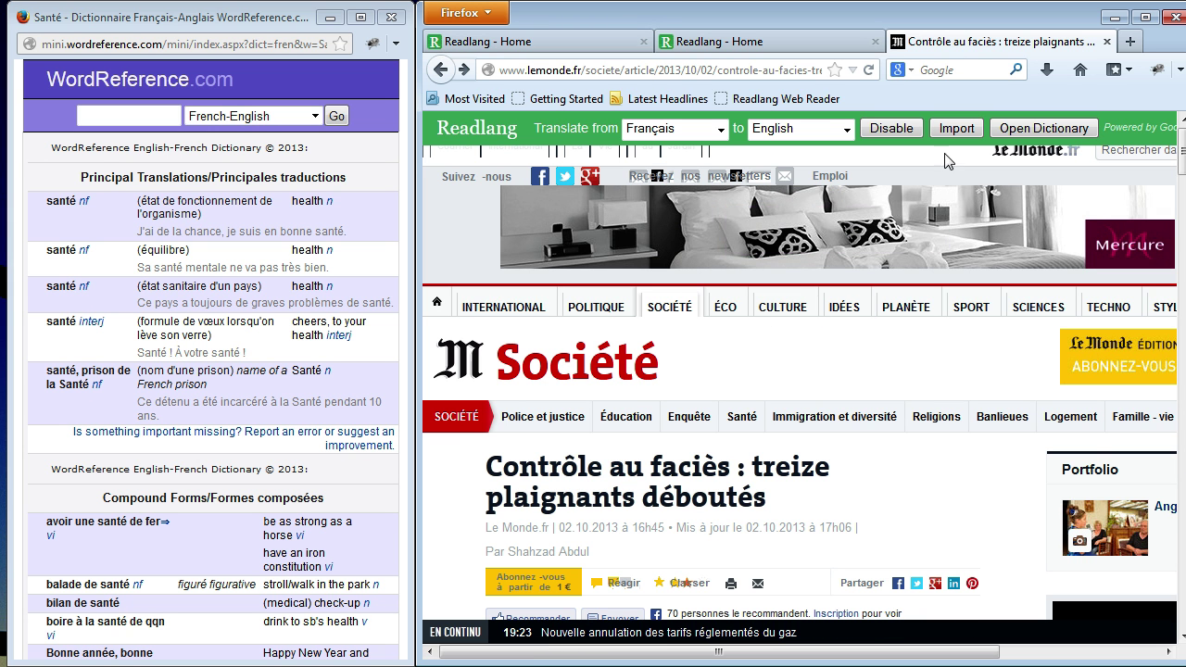
Step: Disable translation, open the Culture section's Estrosi article, and launch the Readlang reader on it
click(890, 128)
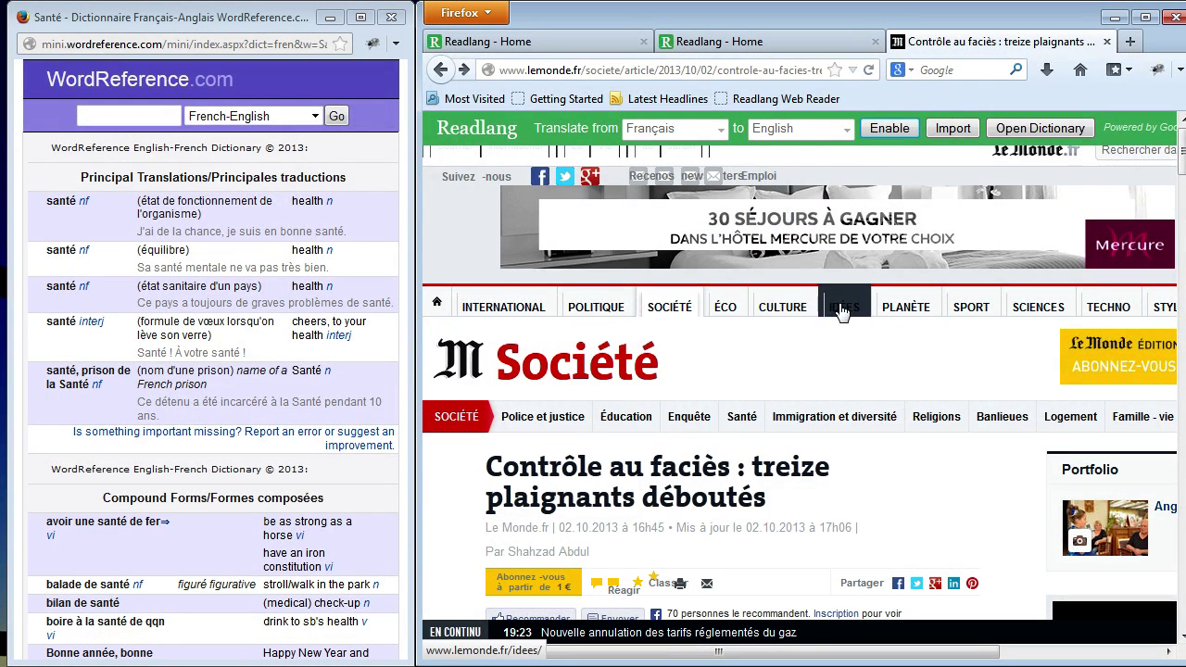
click(788, 310)
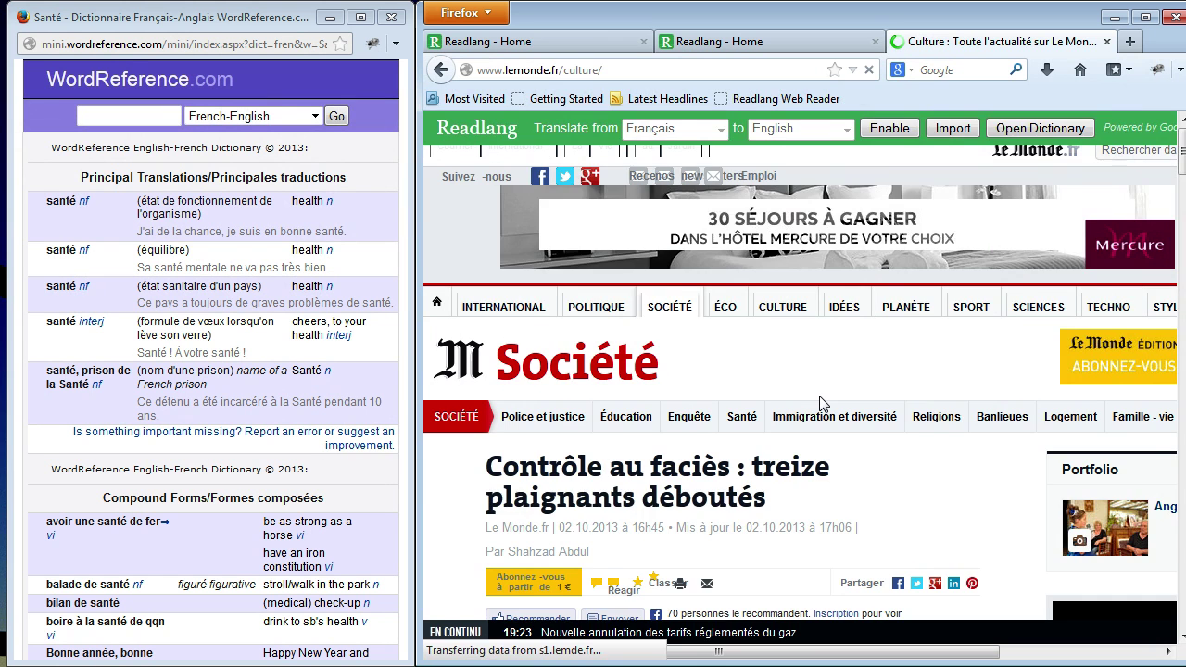
scroll(823, 405, down, 5)
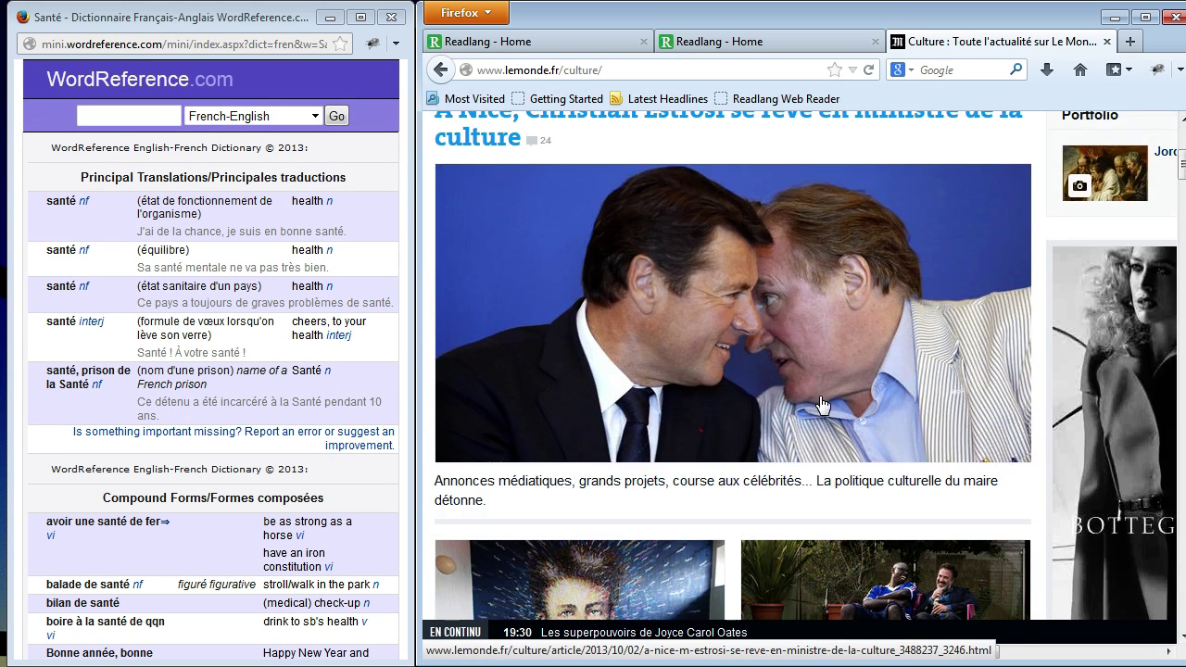
scroll(931, 361, up, 3)
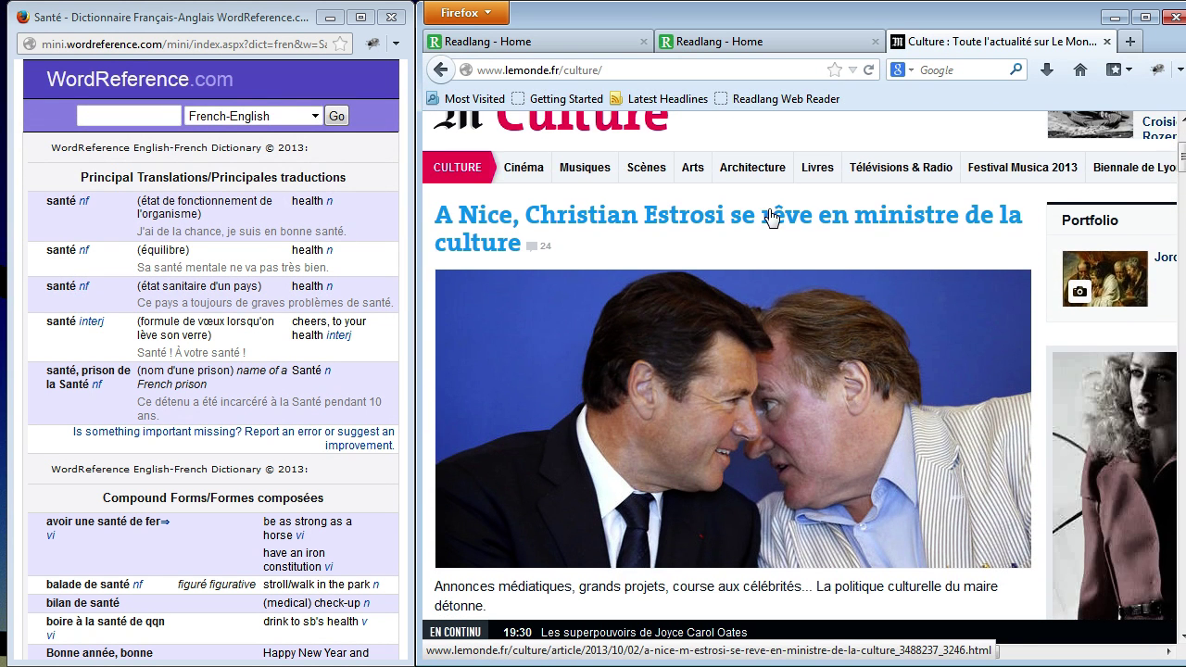
click(778, 236)
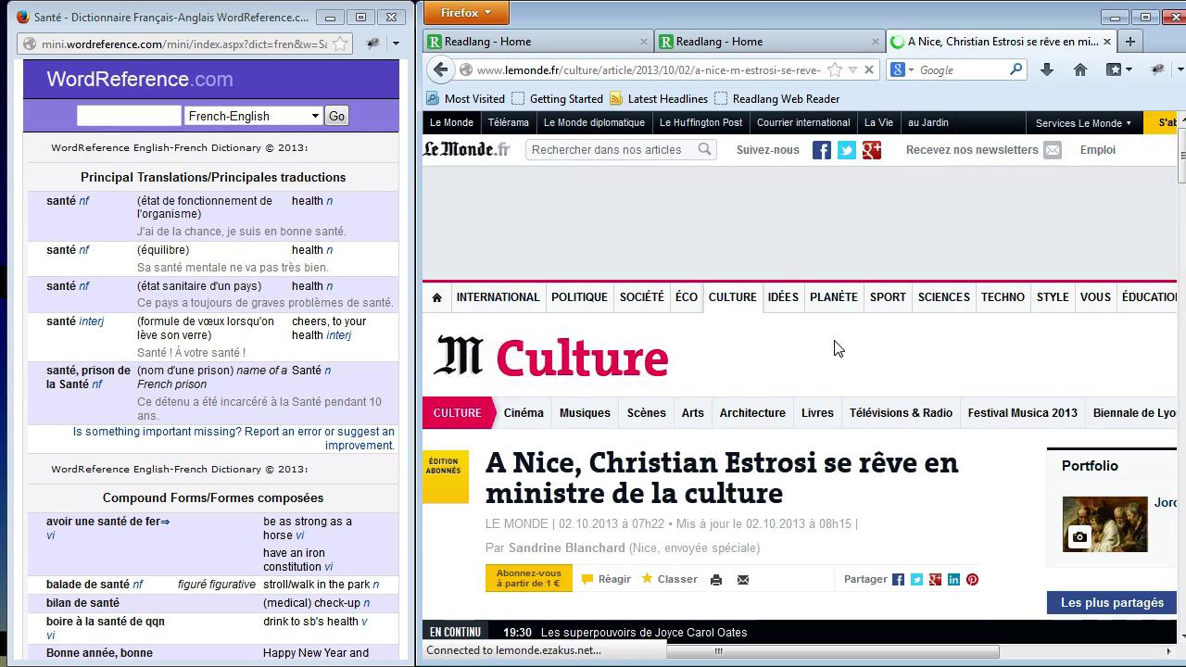
scroll(839, 343, down, 2)
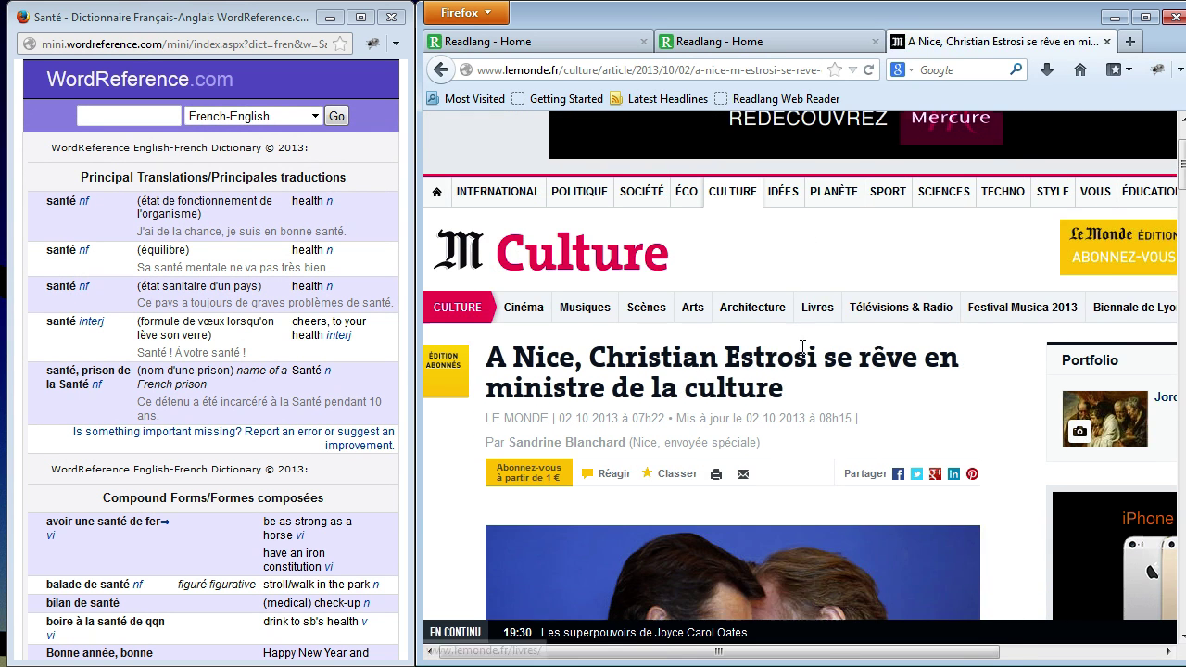
click(779, 97)
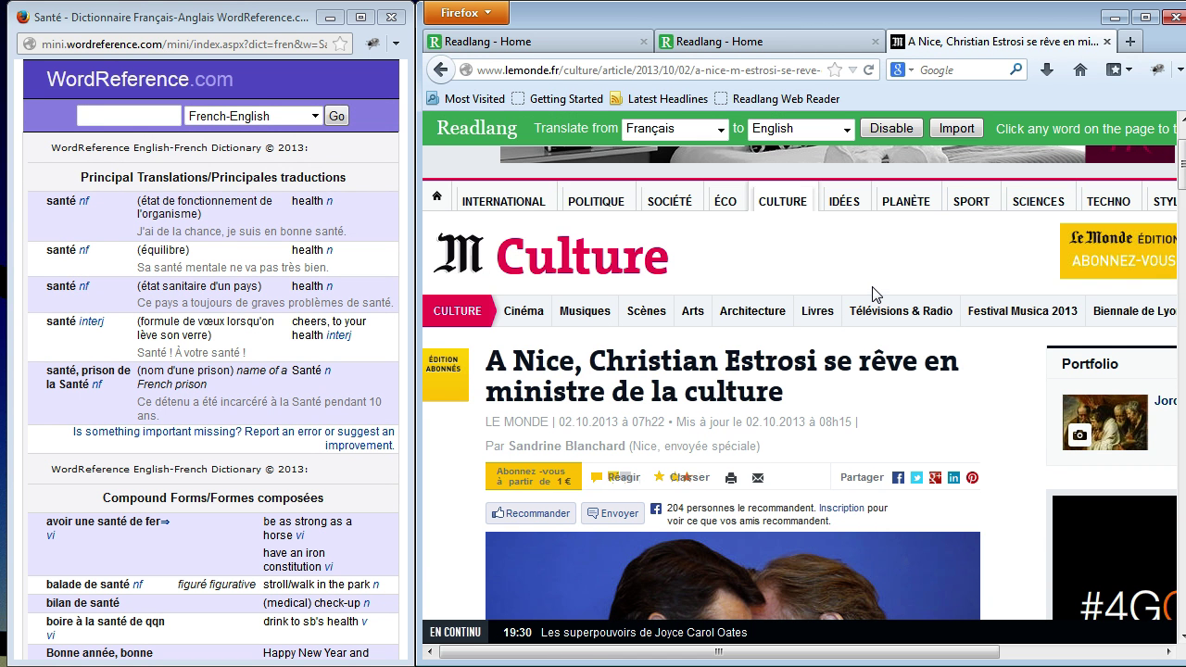
scroll(883, 294, down, 3)
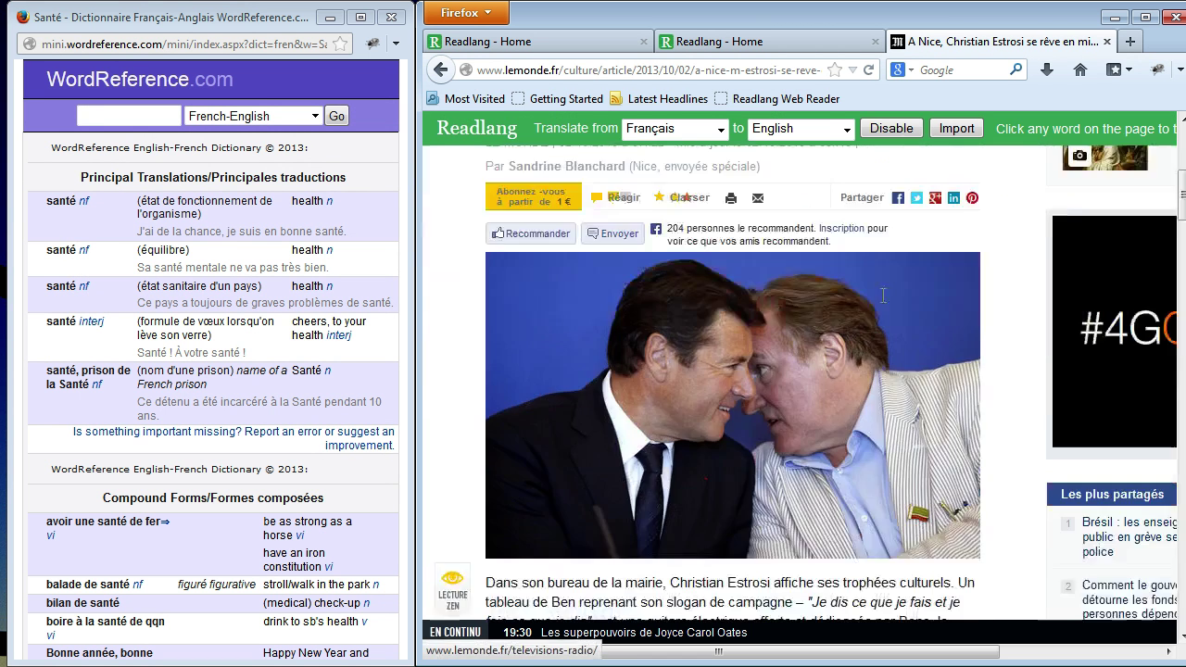
Step: Import the Estrosi article, open it in Readlang, and page forward twice to 6% - 17%
click(958, 130)
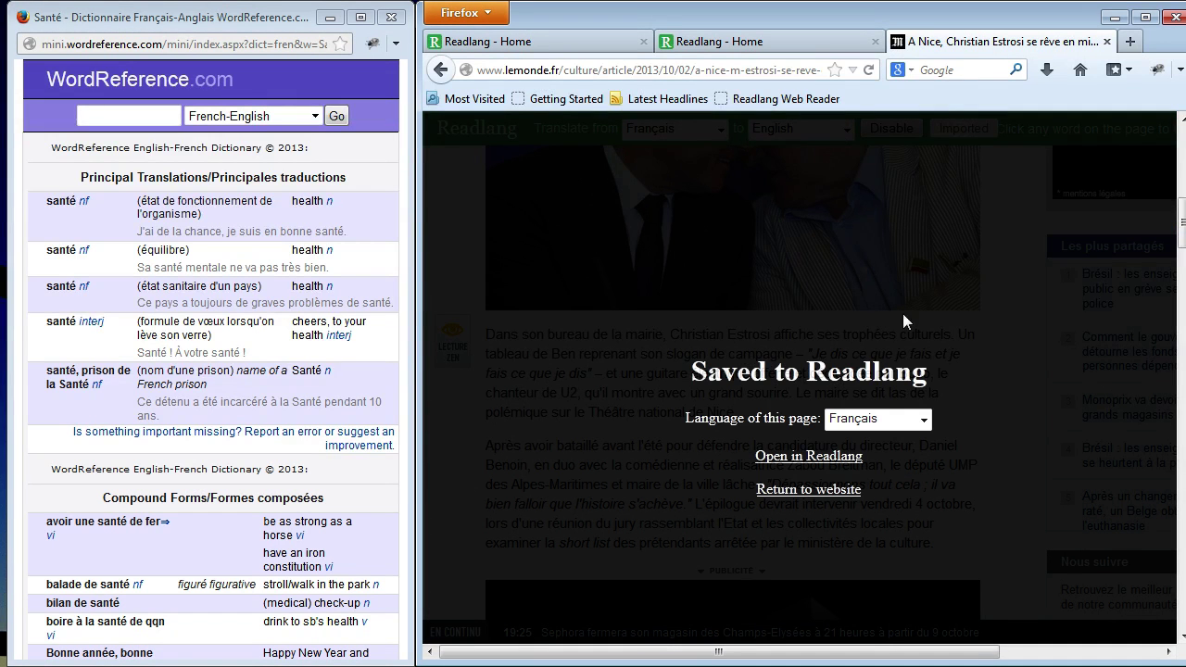
click(808, 456)
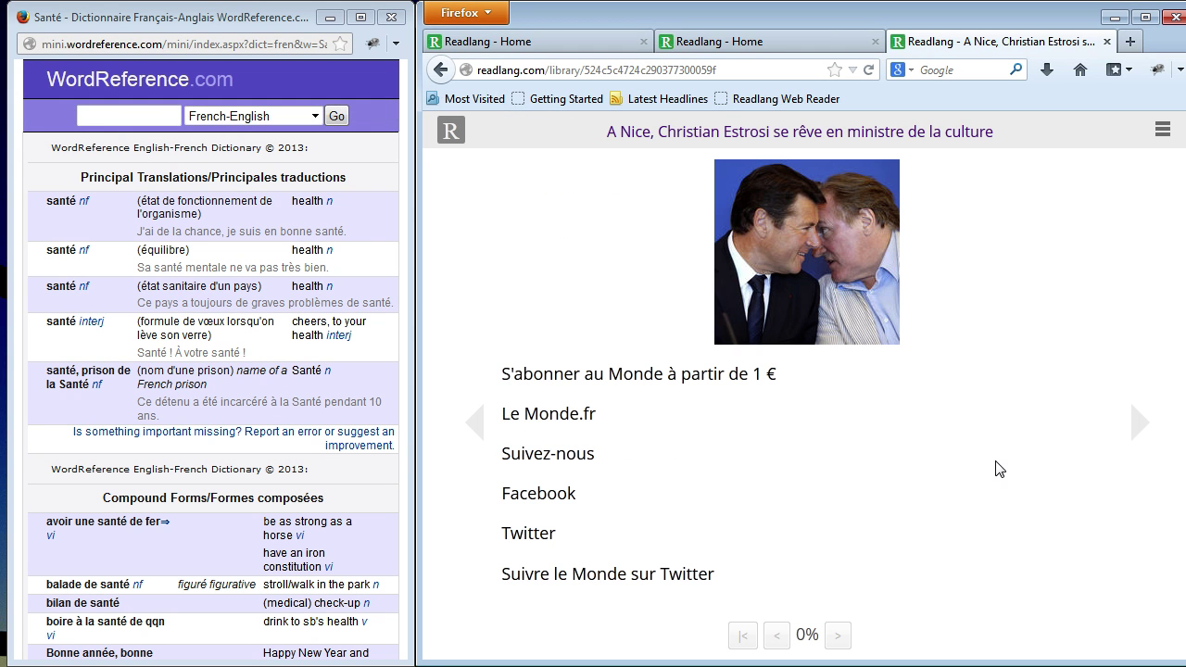
click(1157, 373)
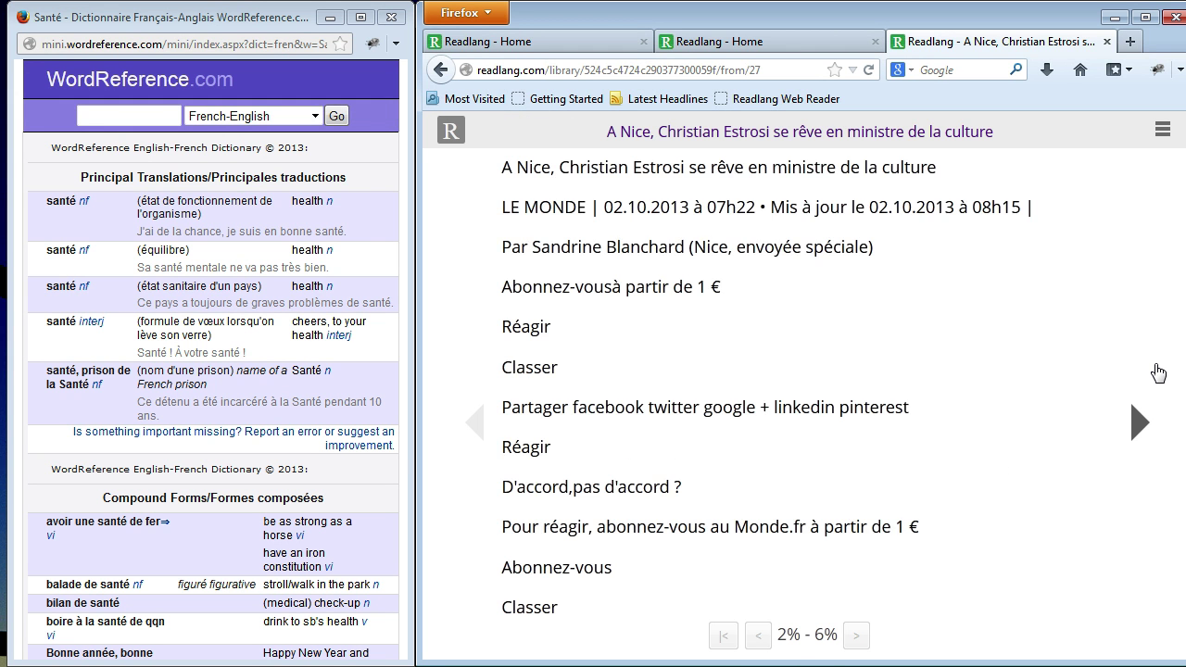
click(1158, 372)
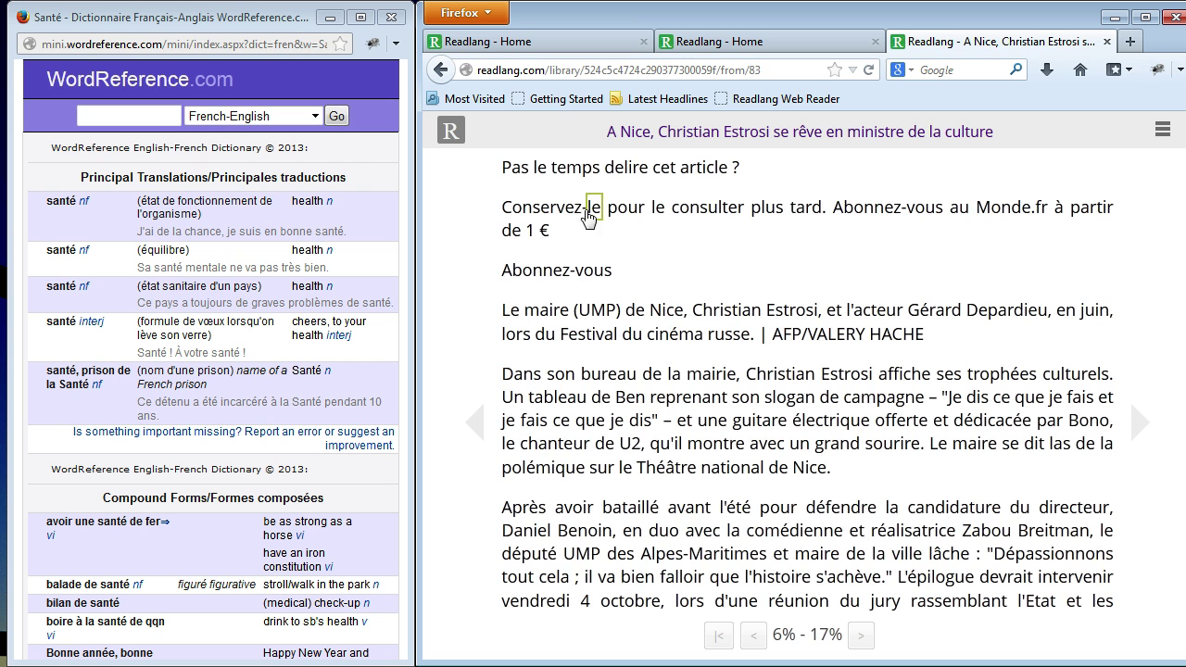